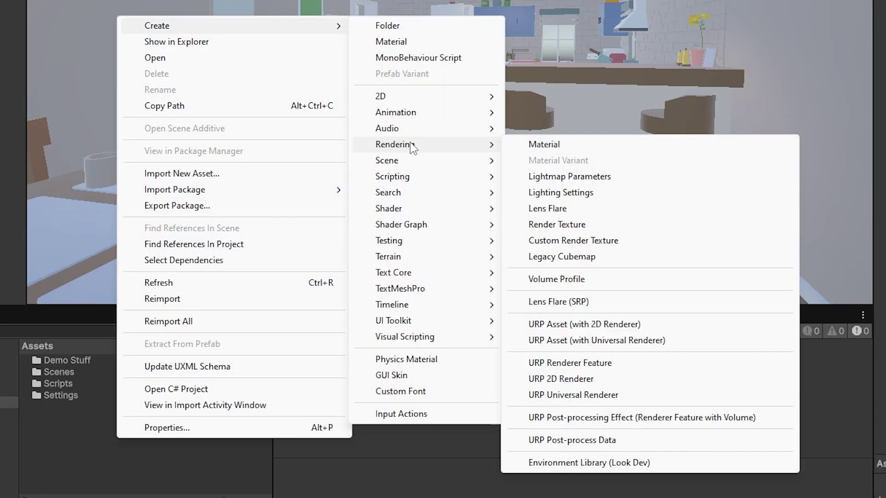
Create a 320×180 render texture named Pixel Camera Target with Point filter mode
click(552, 224)
text(Pixel Camera Target)
key(Return)
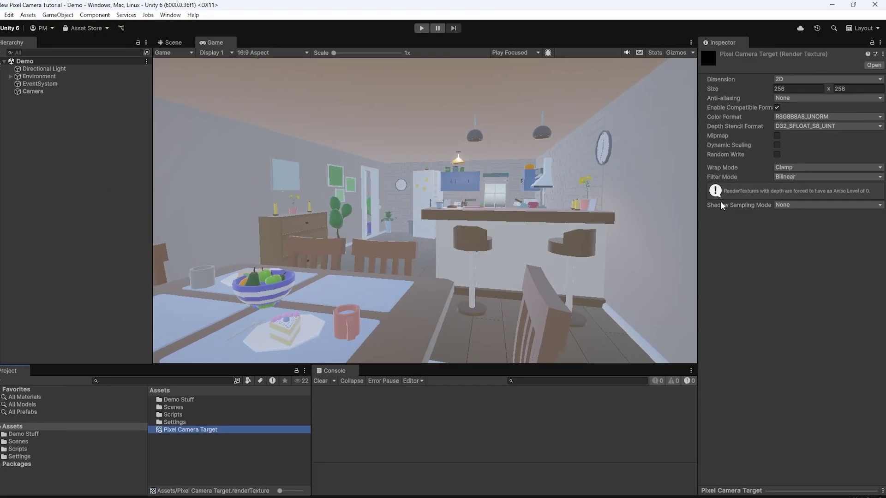
click(705, 131)
text(320)
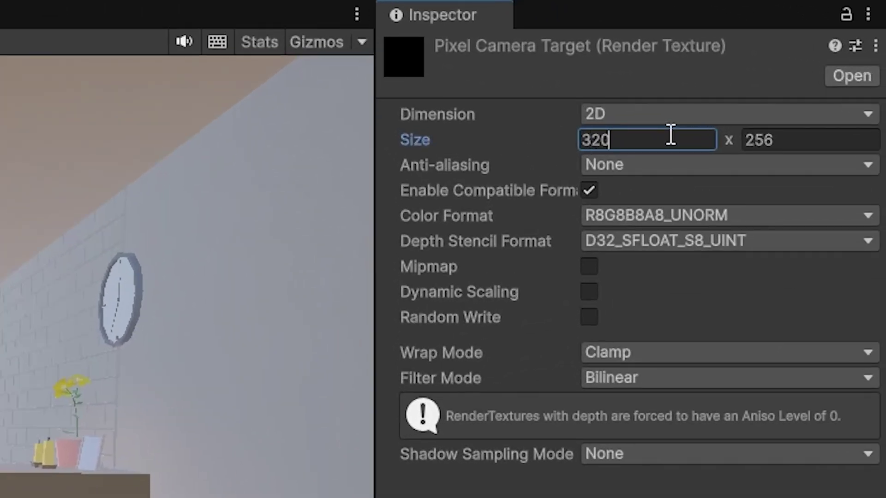
click(786, 132)
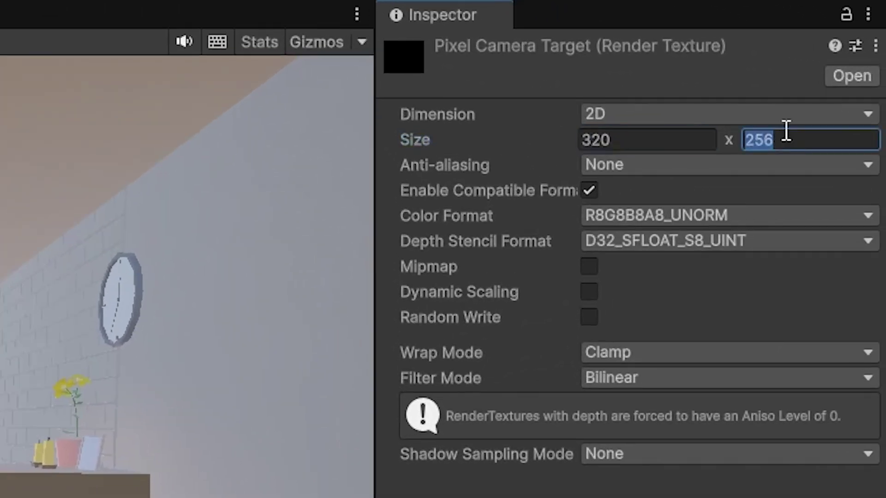
click(605, 385)
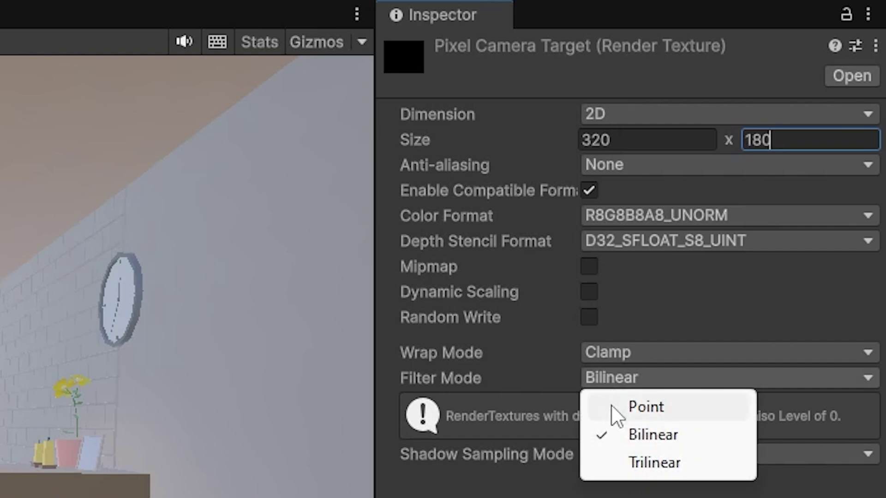
click(646, 407)
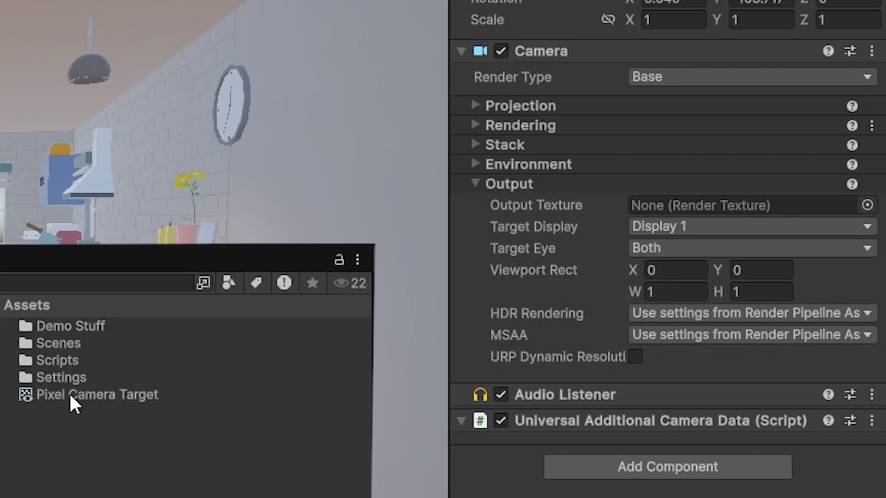
Assign Pixel Camera Target as the camera's Output Texture
drag(69, 396, 208, 402)
drag(705, 215, 709, 208)
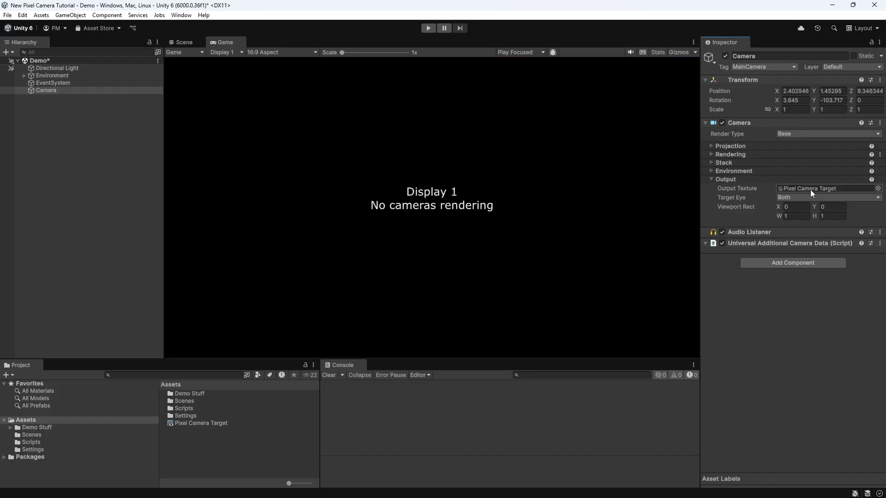
right_click(74, 162)
Add a stretch-anchored Raw Image named Camera Display and set its Texture to Pixel Camera Target
mouse_move(118, 387)
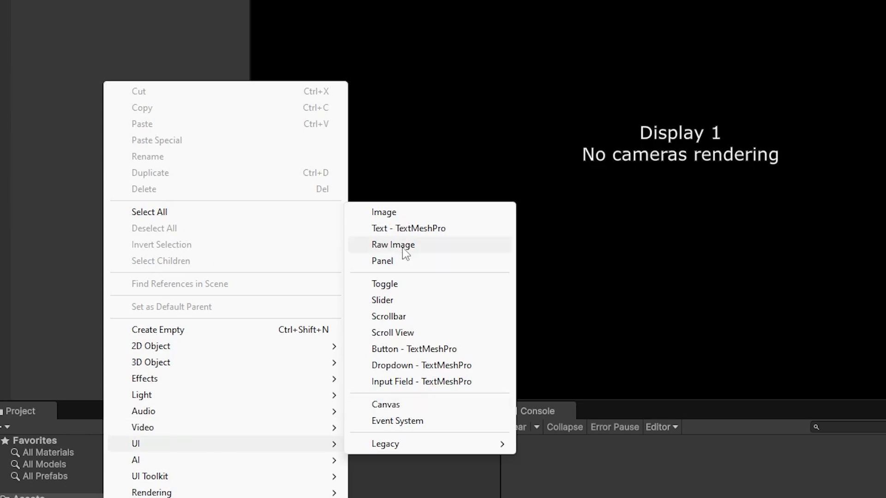
click(405, 249)
text(Camera Display)
key(Return)
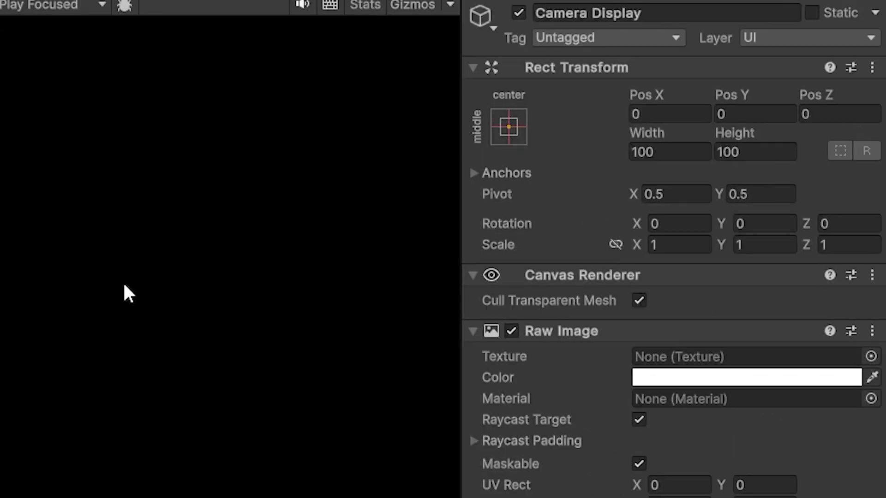
click(505, 125)
alt+shift+click(747, 452)
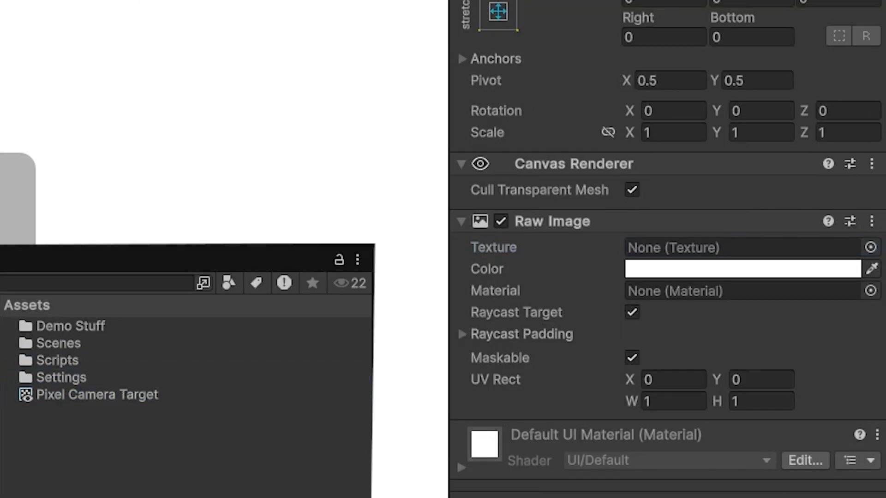
drag(401, 353, 663, 245)
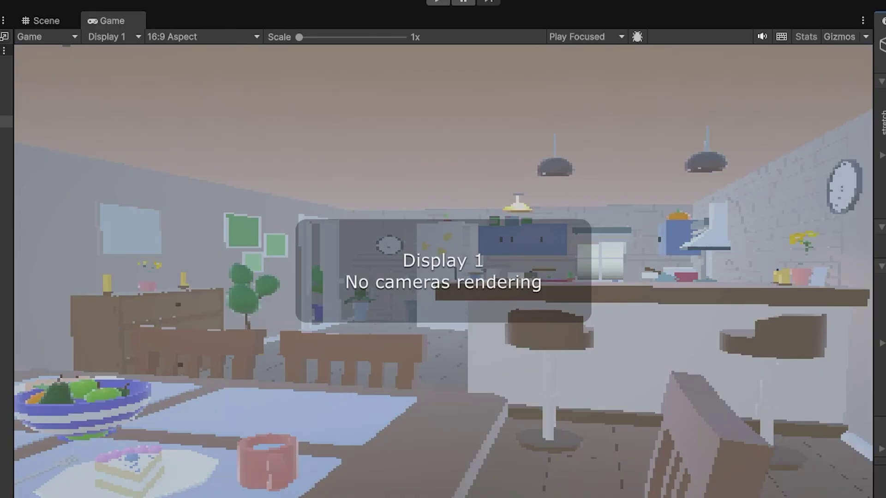
Disable Warn if No Cameras Rendering, set the material to My Shaders > Lit Toon Shader, enable Outlines
right_click(120, 20)
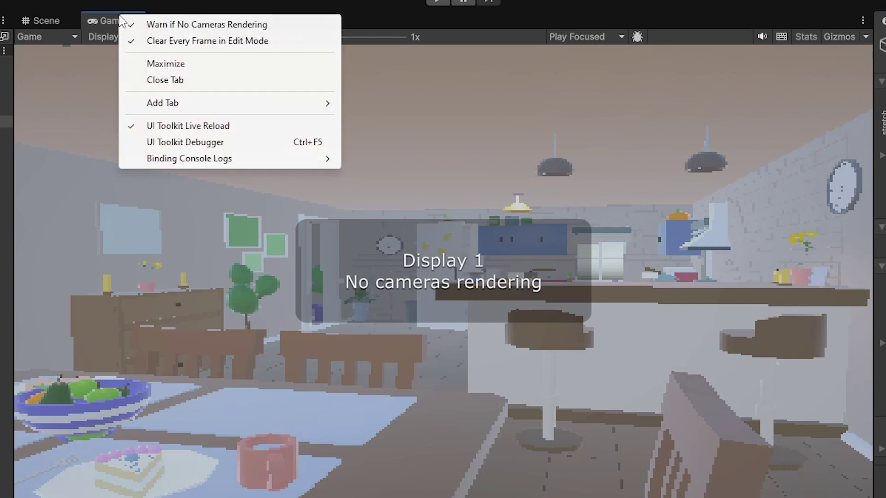
click(133, 25)
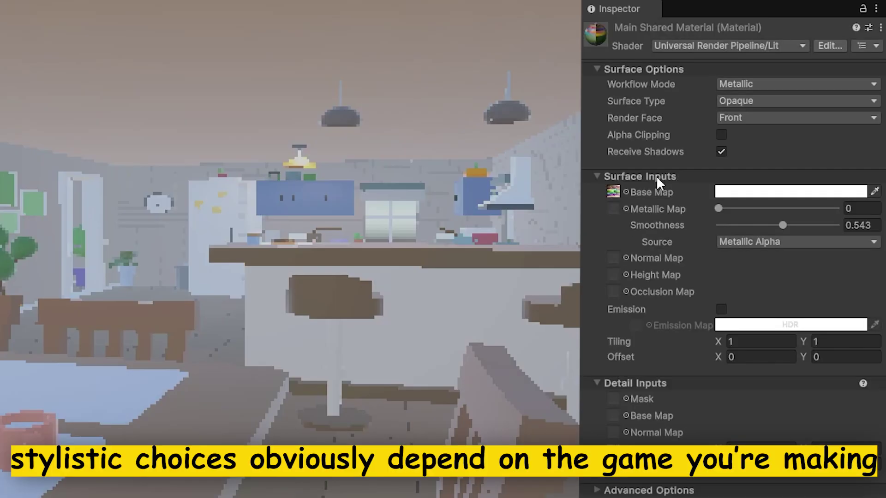
click(710, 45)
click(700, 161)
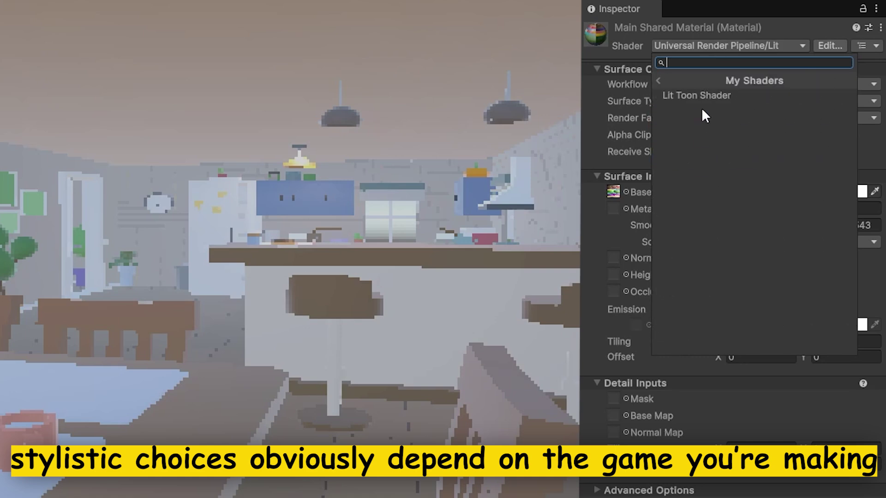
click(701, 96)
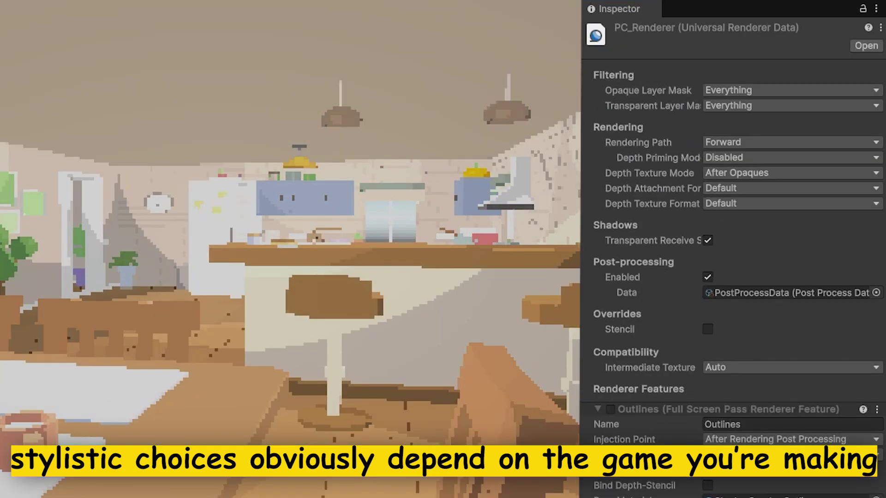
click(608, 409)
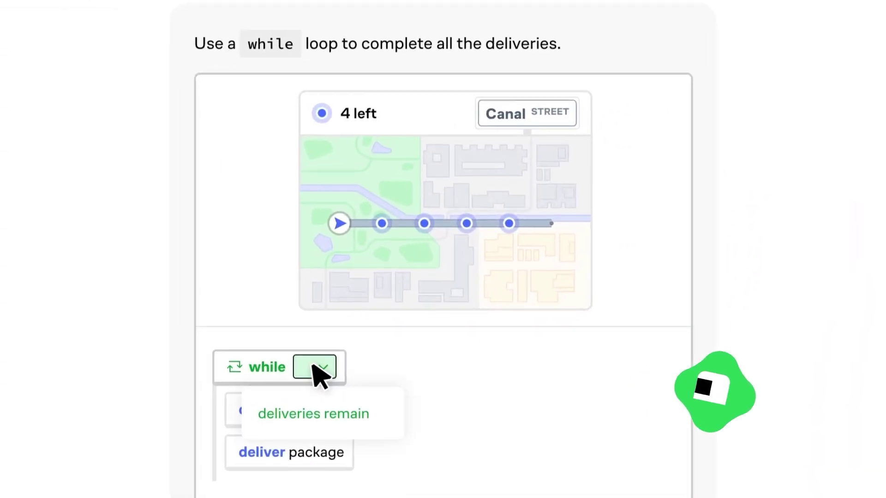
Solve the delivery loop, command-order and set-name-to-Twiggy puzzles, then run the program
click(323, 412)
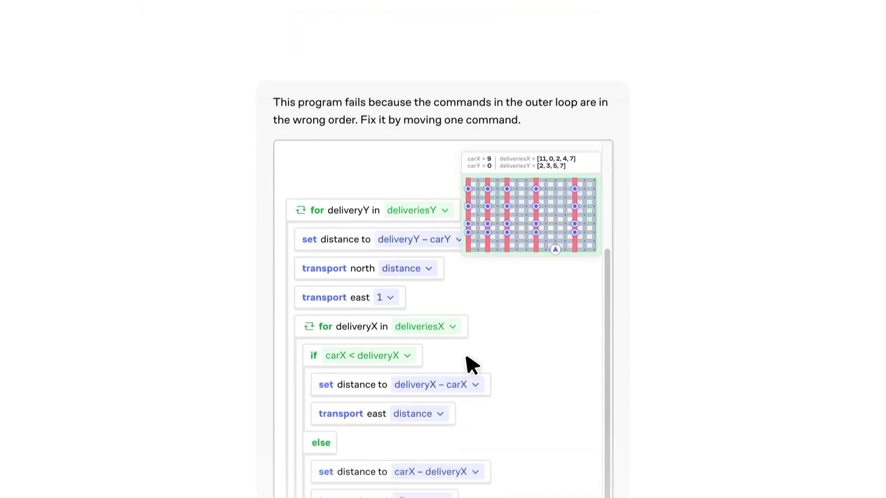
drag(346, 237, 357, 344)
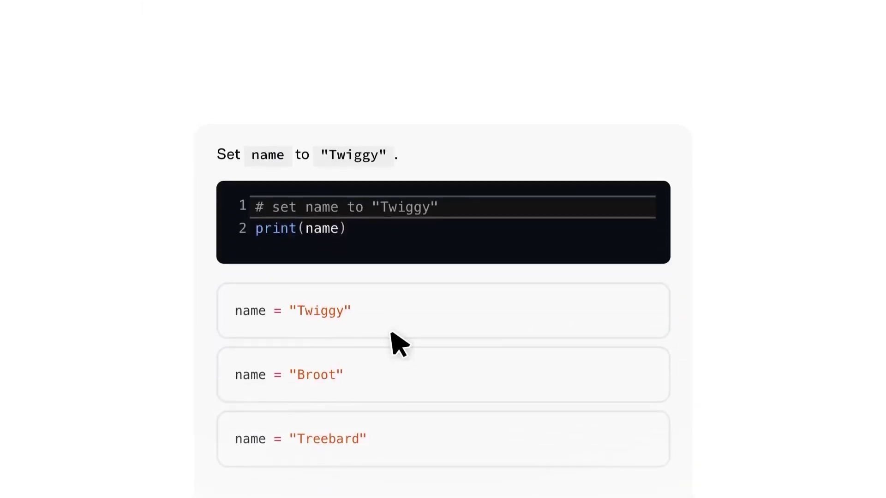
click(388, 307)
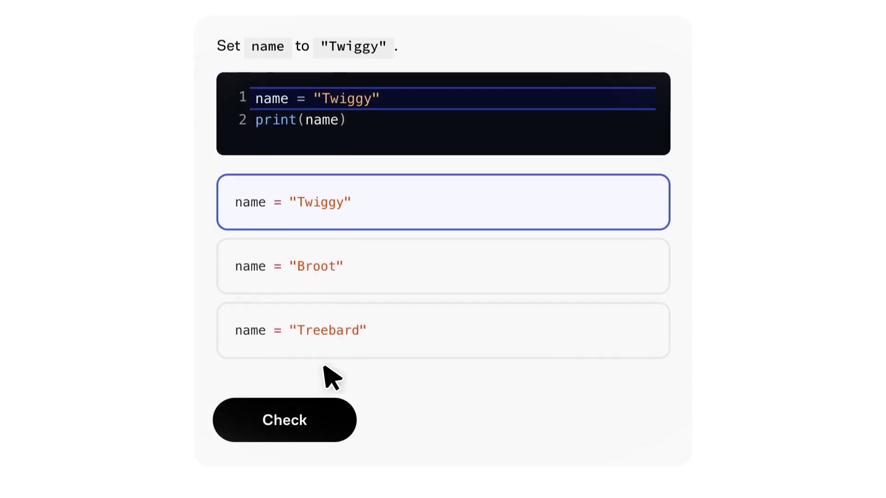
click(309, 417)
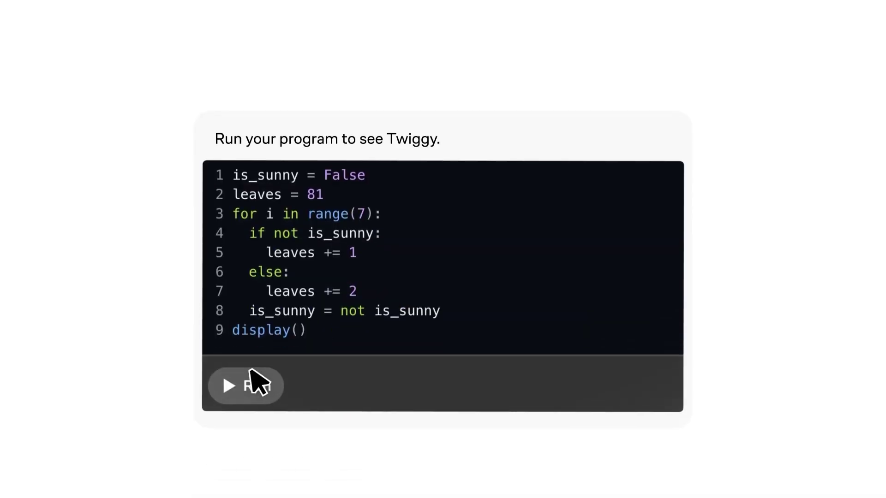
click(250, 371)
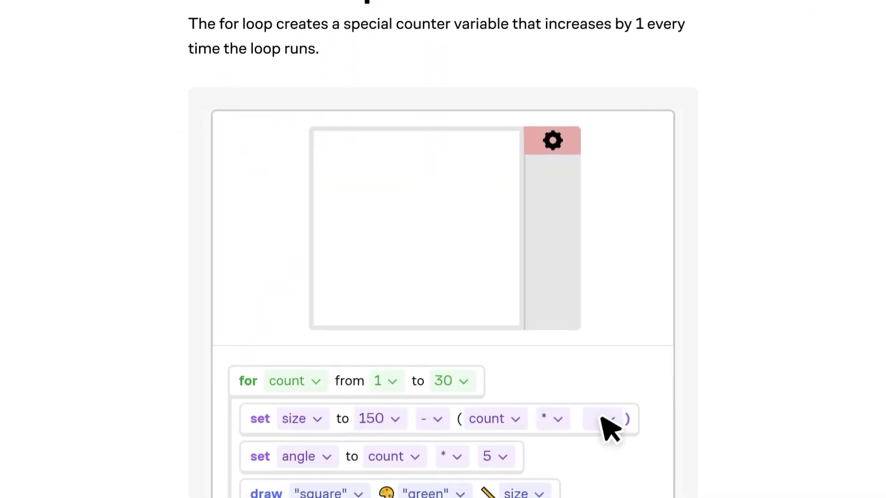
Set the spiral multiplier to 5, submit 68, then answer the leaves-count quiz with 53
click(604, 419)
click(572, 403)
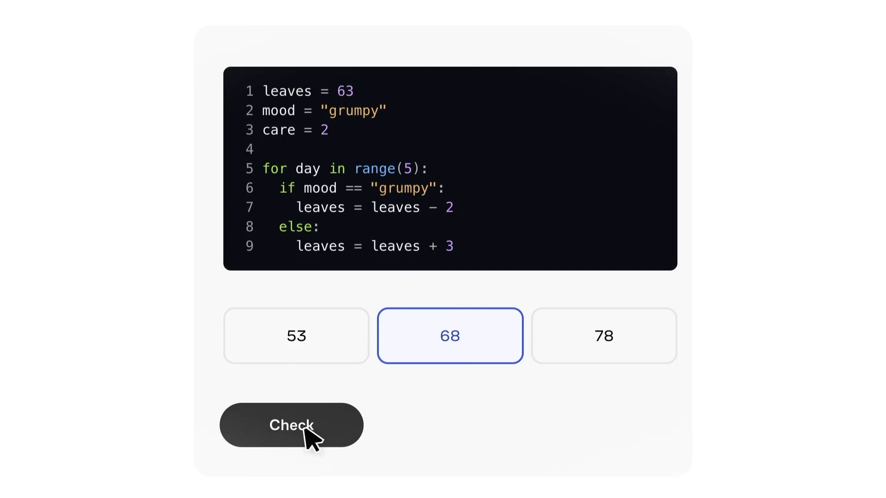
click(305, 429)
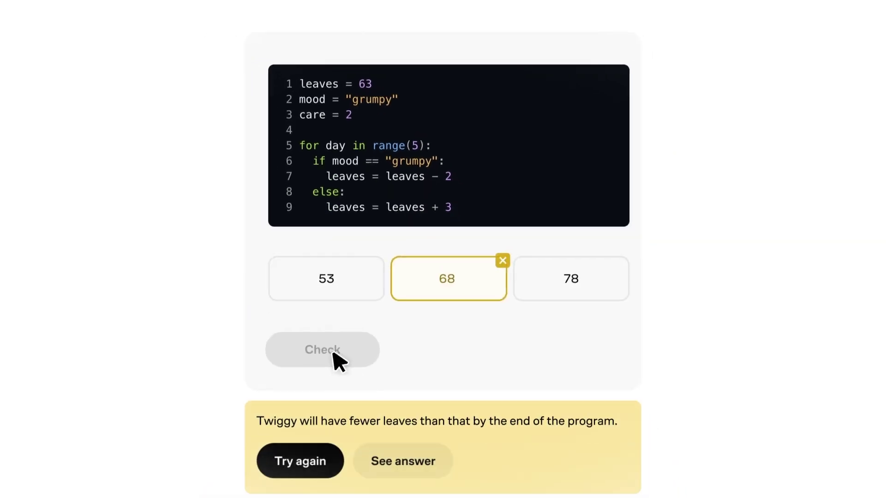
click(353, 276)
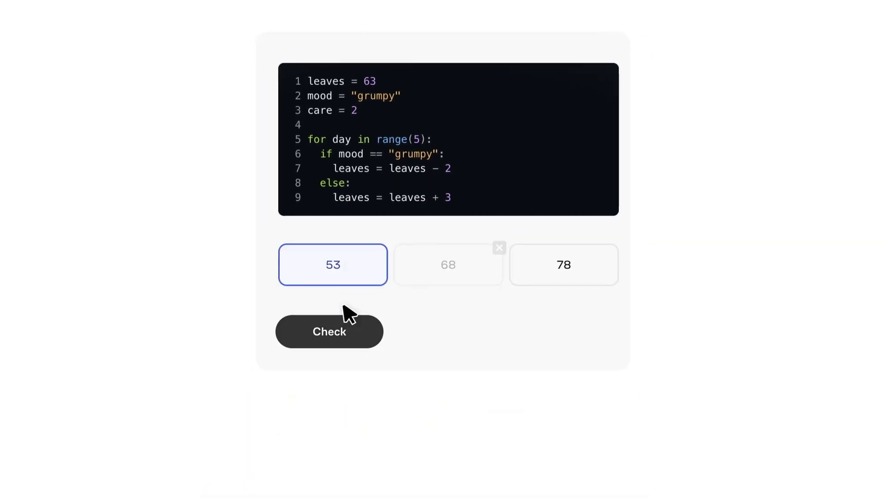
click(341, 329)
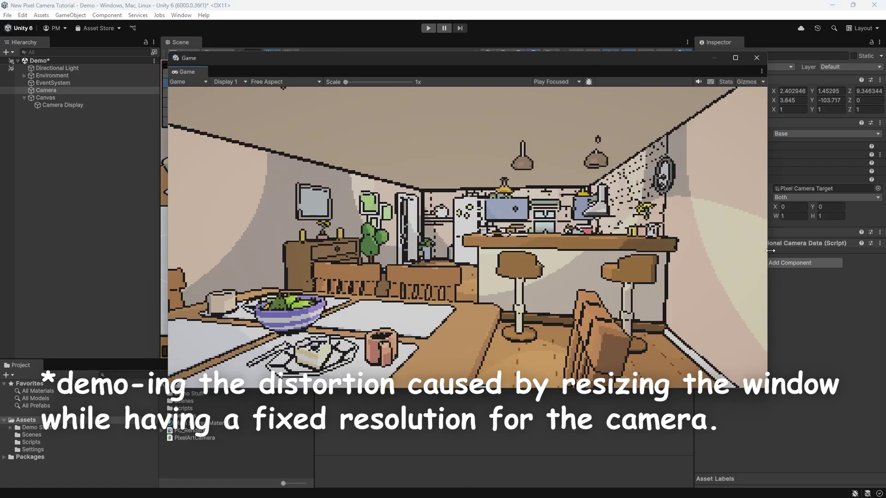
Resize the floating Game window to show stretching, then dock it beside the Scene view
drag(773, 396, 619, 231)
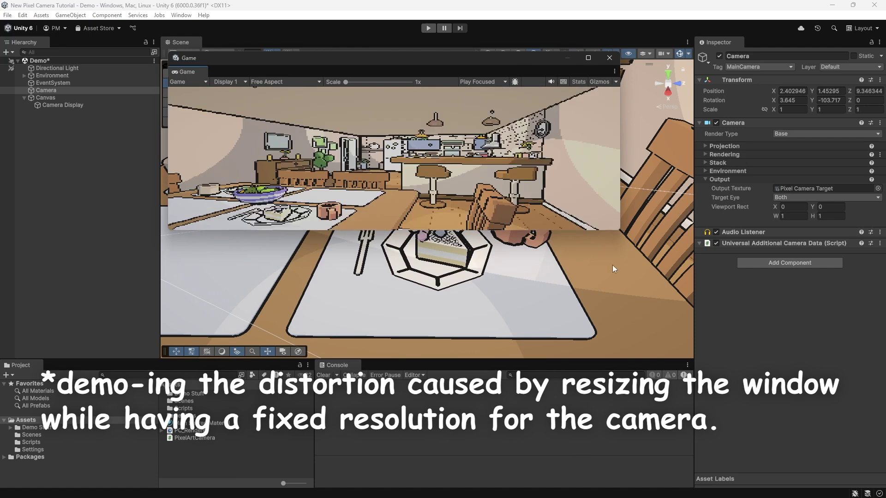
drag(619, 231, 369, 490)
drag(371, 365, 727, 366)
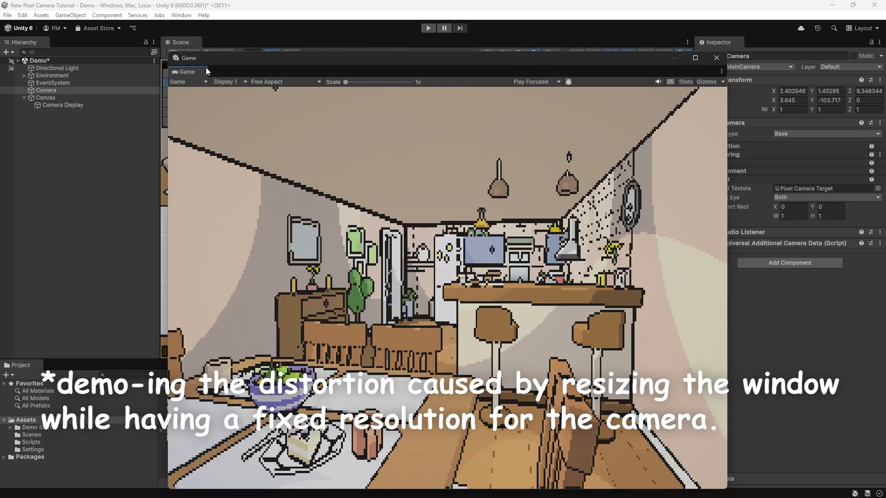
drag(206, 67, 223, 44)
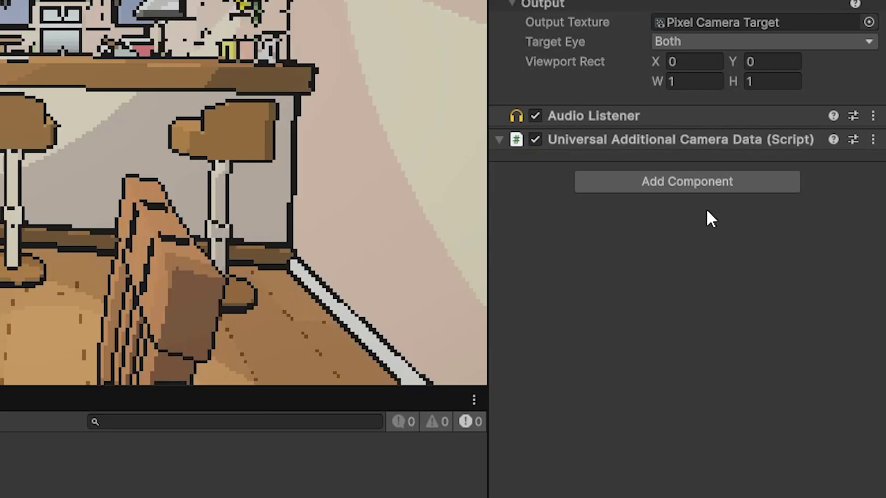
Add a new PixelArtCamera script component to the camera and open its class for editing
click(710, 181)
text(PixelAr)
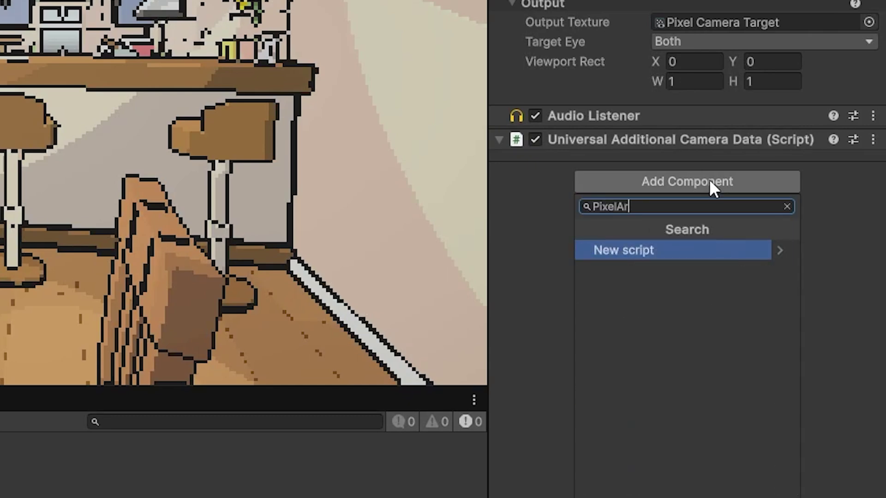
text(tCamera)
key(Return)
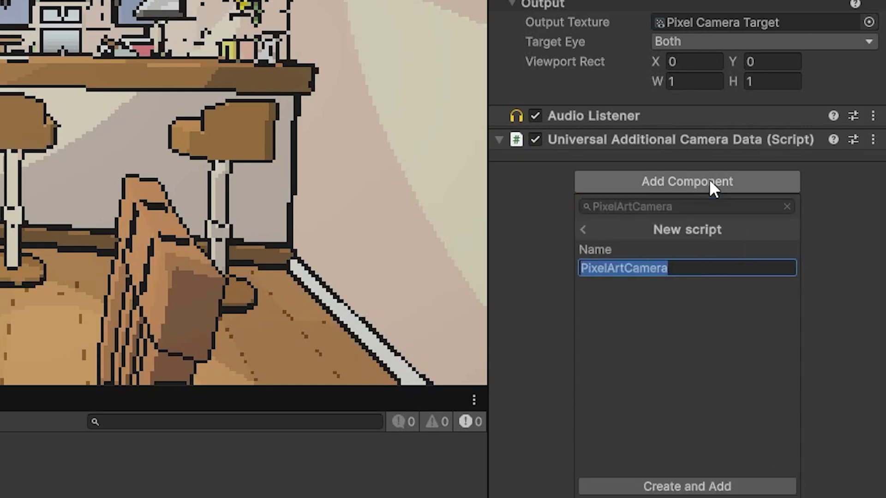
key(Return)
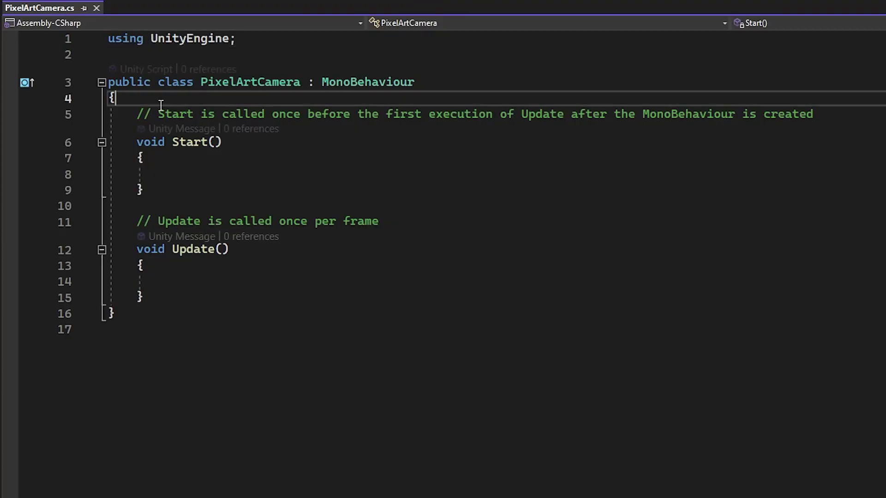
key(Return)
key(Return)
key(Return)
key(Return)
key(Return)
key(Up)
key(Up)
key(Up)
key(Up)
Declare serialized _camera, _rawImage and _cameraHeight fields plus a private _renderTexture field
text([SerializeField] )
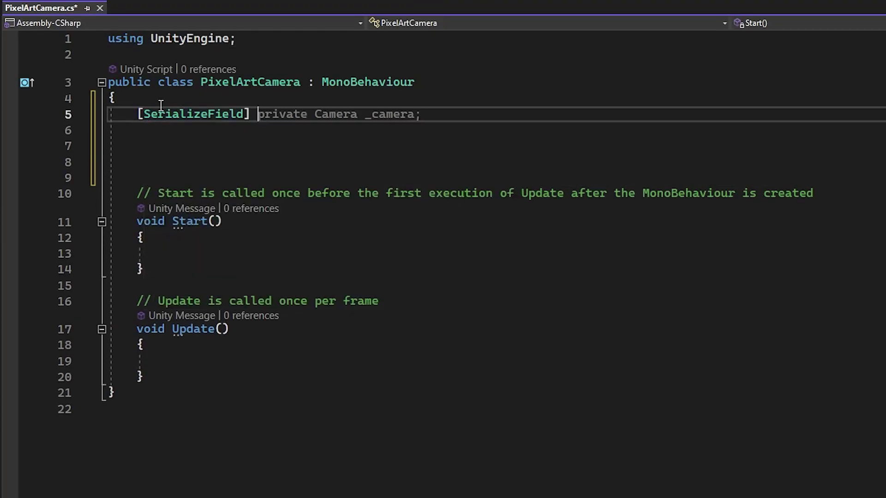
text(private Camera _camera;)
key(Return)
text([SerializeField] private Rawi)
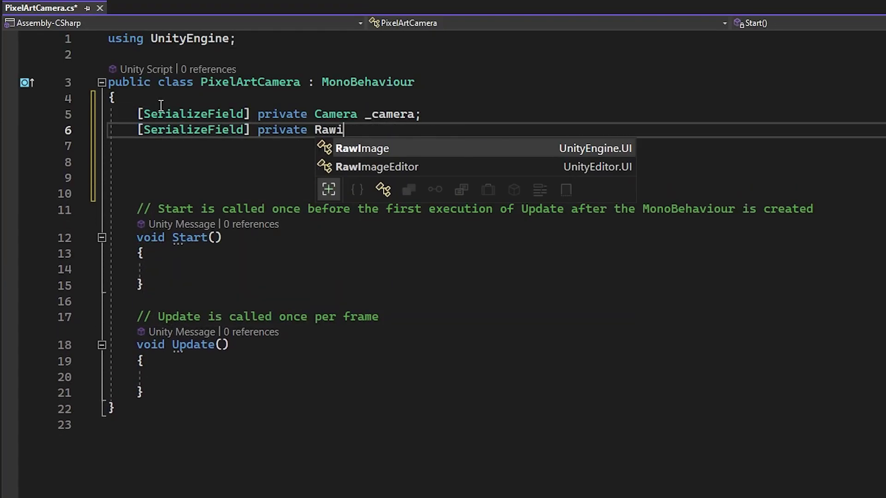
text(_rawImage;)
key(Return)
key(Return)
text([SerializeField] private int _cameraHeight;)
key(Return)
key(Return)
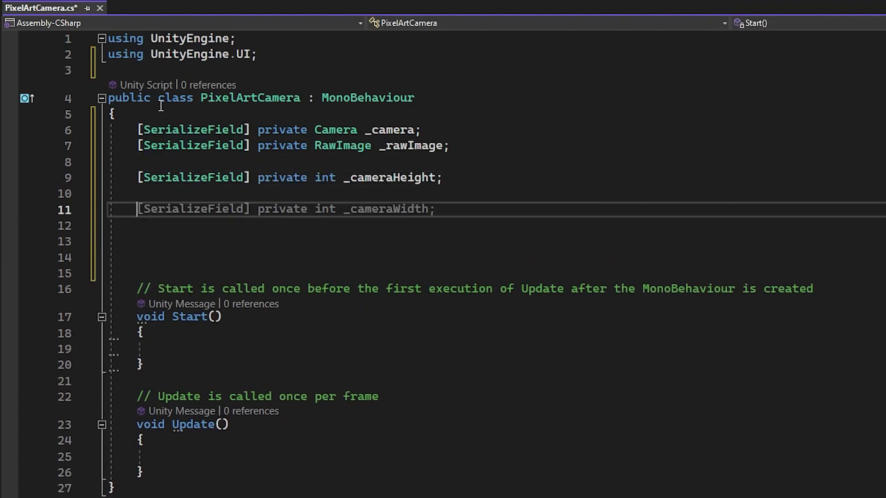
text(private RenderTexture _renderTexture;)
Start an UpdateRenderTexture method that releases _renderTexture when it isn't null
scroll(166, 230, down, 4)
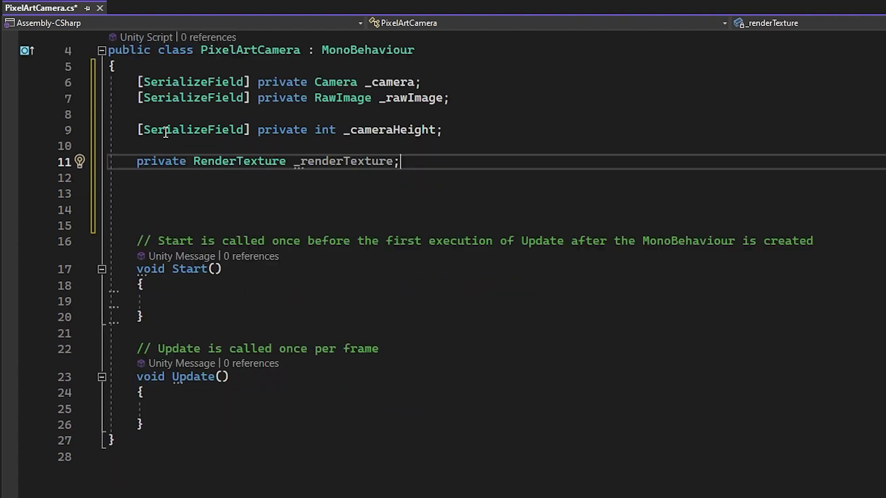
drag(136, 204, 174, 280)
text(private void UpdateRenderTexture() {)
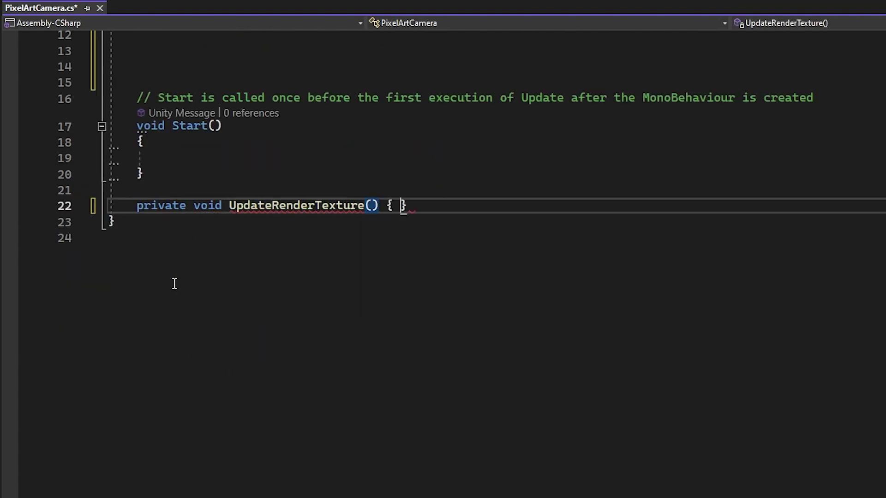
key(Return)
text(if(_)
key(Tab)
text(!= null))
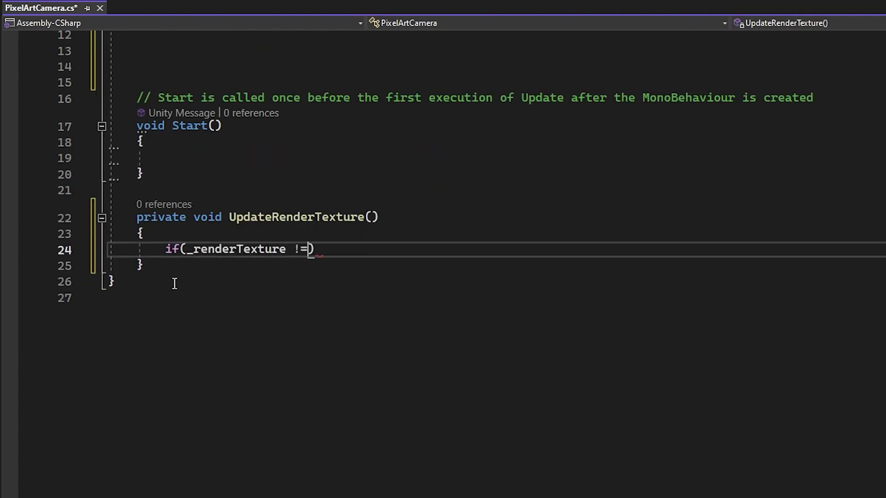
text( {)
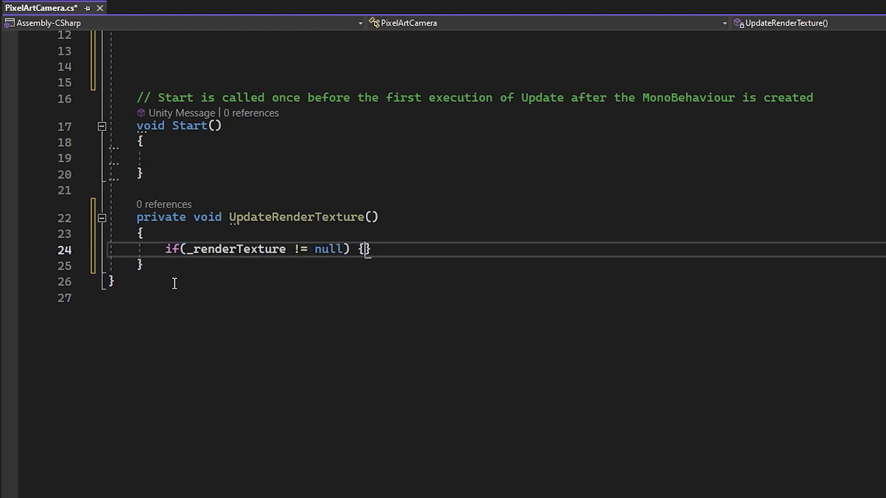
key(Return)
text(render)
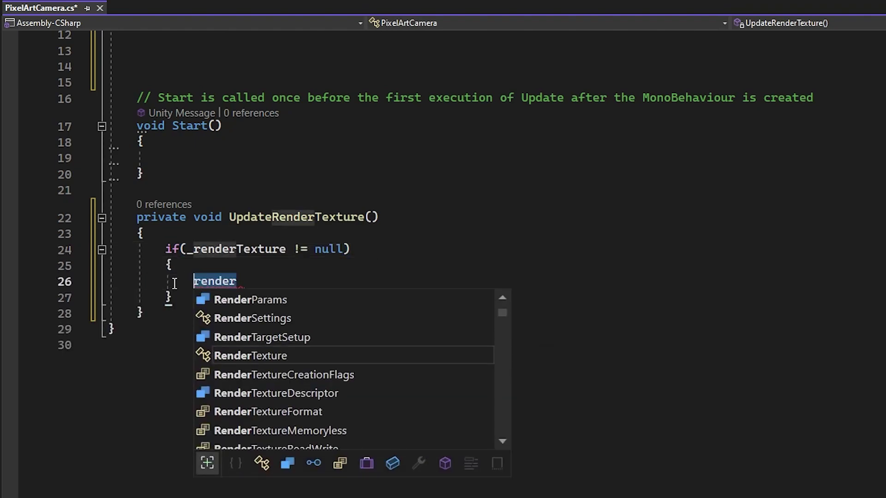
text(_renderTexture.Release();)
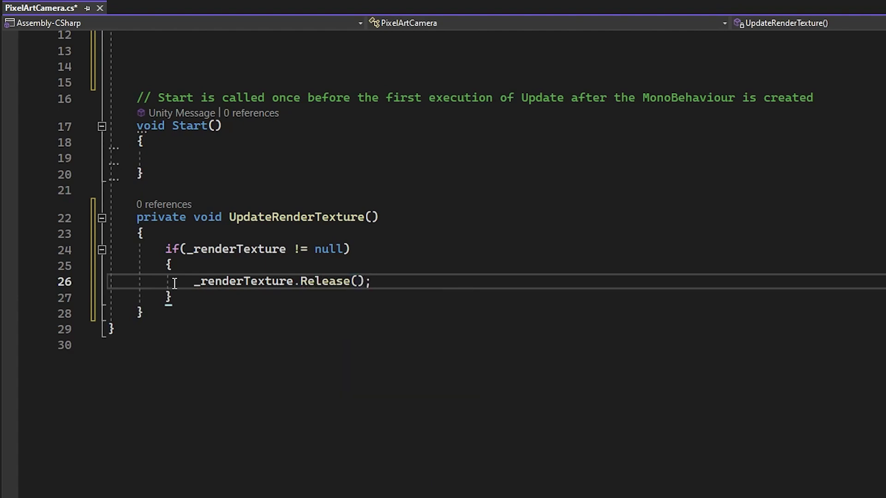
Compute aspectRatio from Screen.width/Screen.height and the camera width as RoundToInt(aspectRatio × _cameraHeight)
key(Down)
key(End)
key(Return)
key(Return)
text(float aspec)
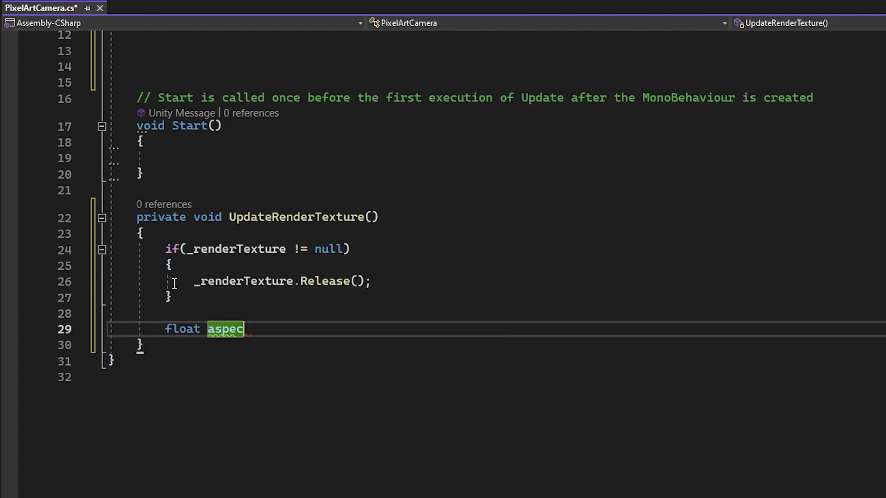
text(tRatio = (float)Screen.width / Screen.height;)
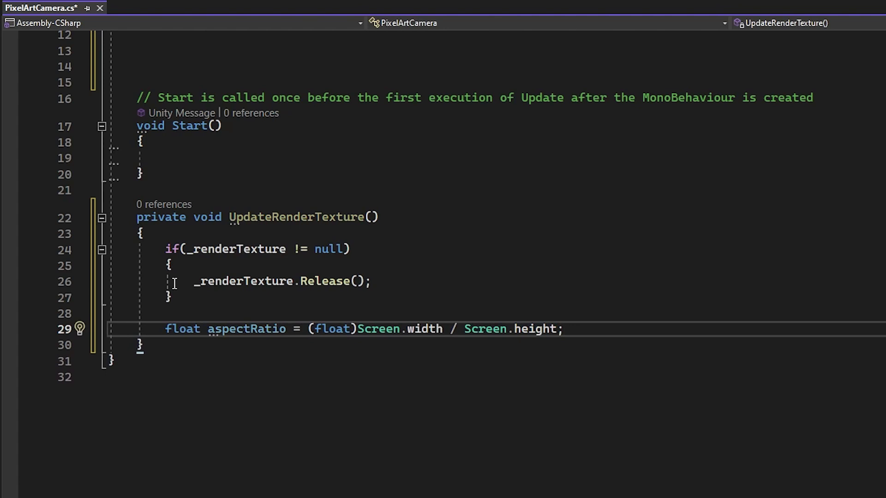
key(Return)
text(int camre)
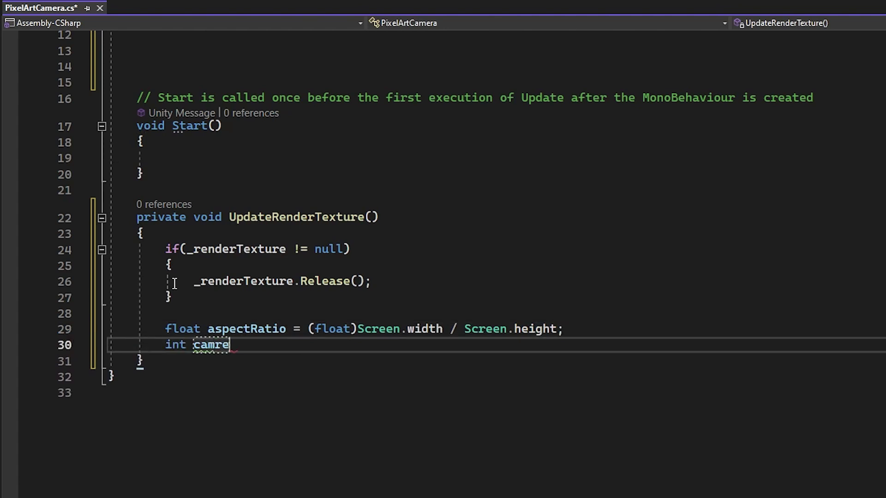
key(BackSpace)
key(BackSpace)
text(eraWidth = Mathf.RoundTo)
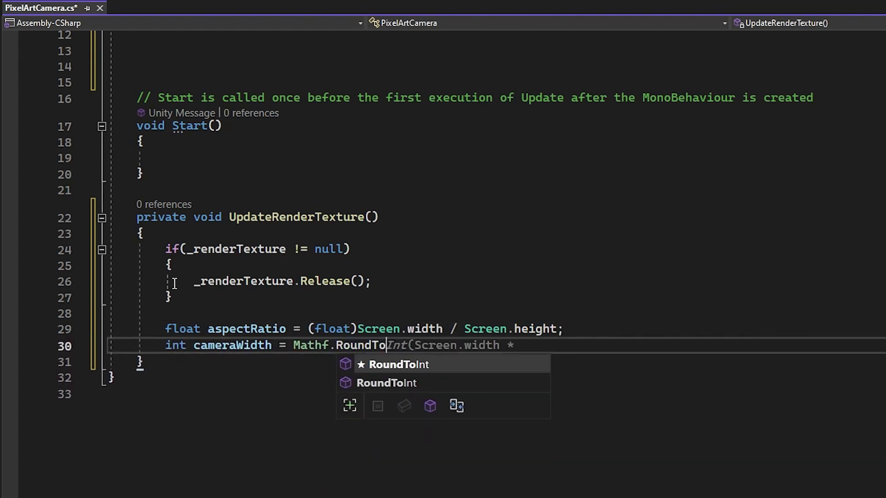
text(Int(aspect)
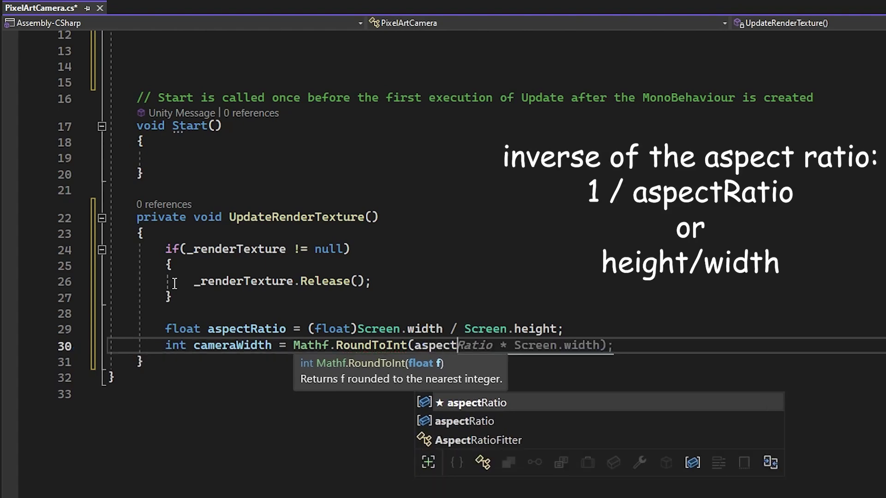
text(Ratio * _cameraHeight);)
key(Return)
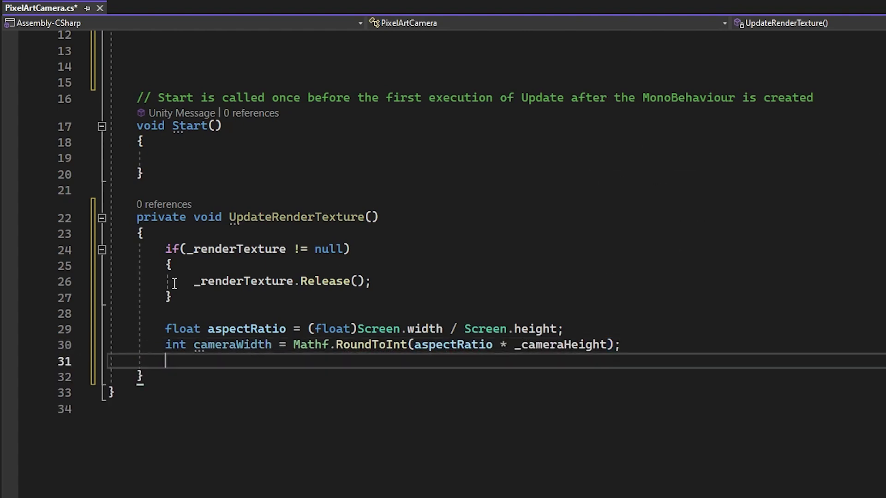
key(Return)
Create a new RenderTexture (camera width, _cameraHeight, 16, ARGB32) with FilterMode.Point
text(_ren)
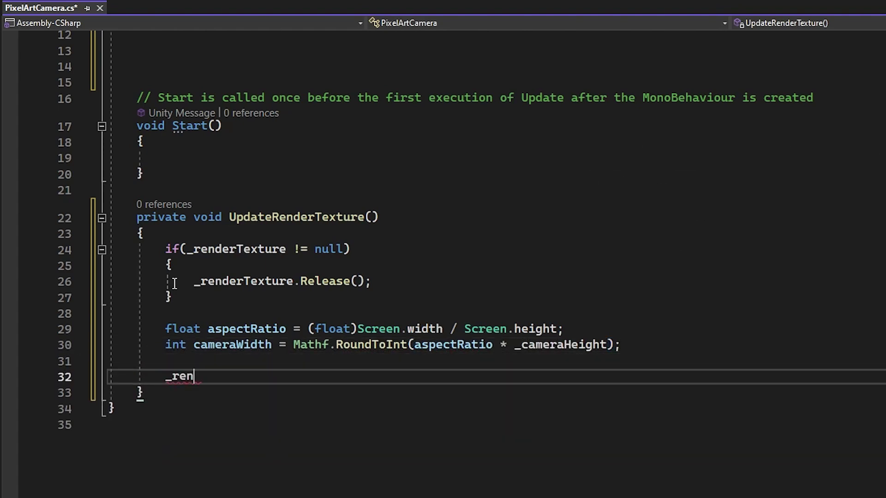
text(derTexture = new RenderTexture(cameraWidth, _)
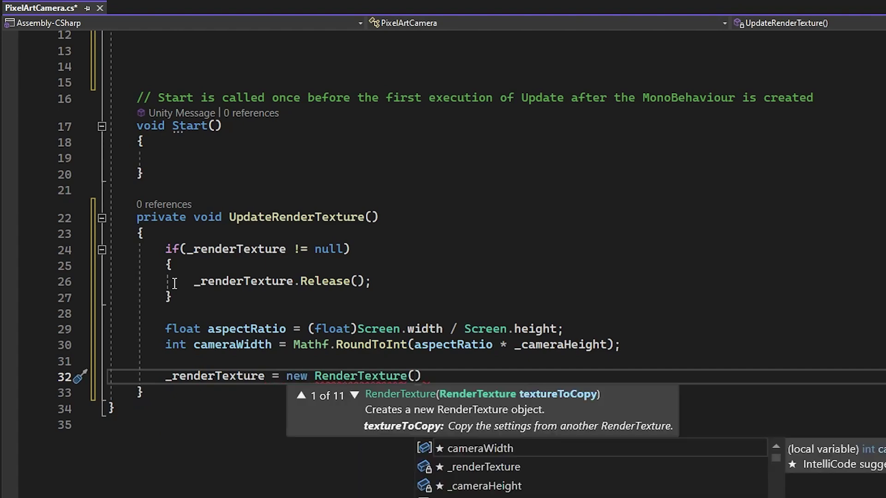
key(Tab)
text(, 16,)
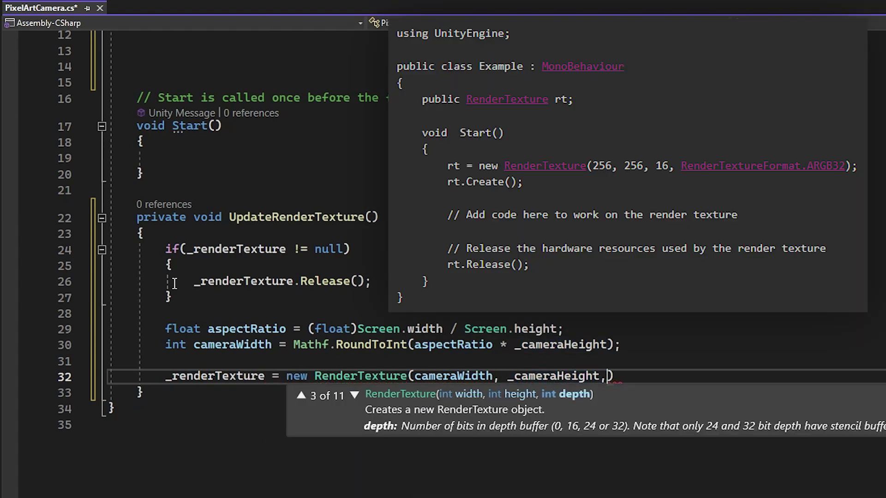
text( RenderTe)
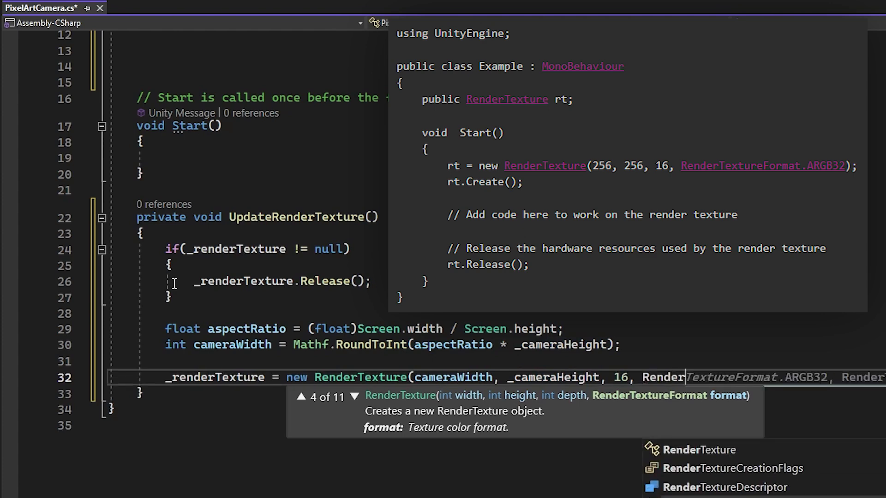
key(Tab)
text();)
key(Return)
text(_renderTexture.filterMode = FilterMode.Point;)
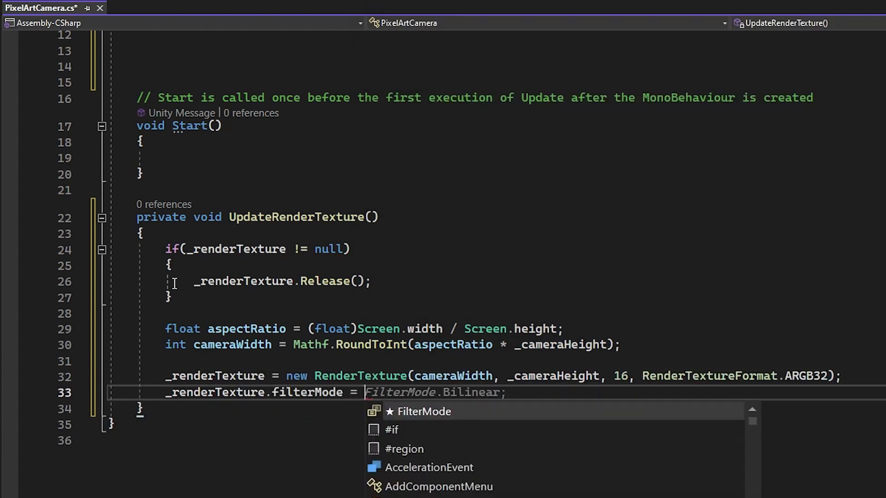
key(Return)
key(Return)
Call Create(), assign it to _camera.targetTexture and _rawImage.texture, and save
text(_r)
key(Tab)
text(.Create();)
key(Return)
text(_ca)
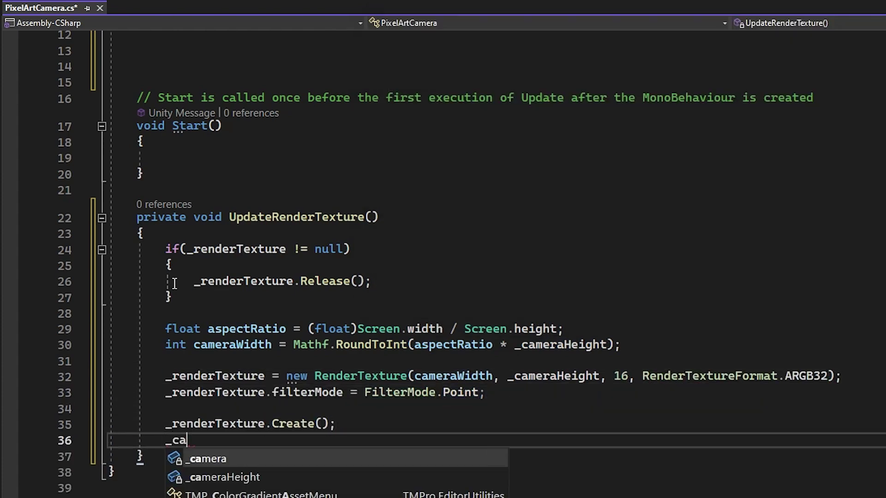
key(Tab)
text(.tar)
key(Tab)
text(=)
key(Tab)
key(Return)
text(_camera.)
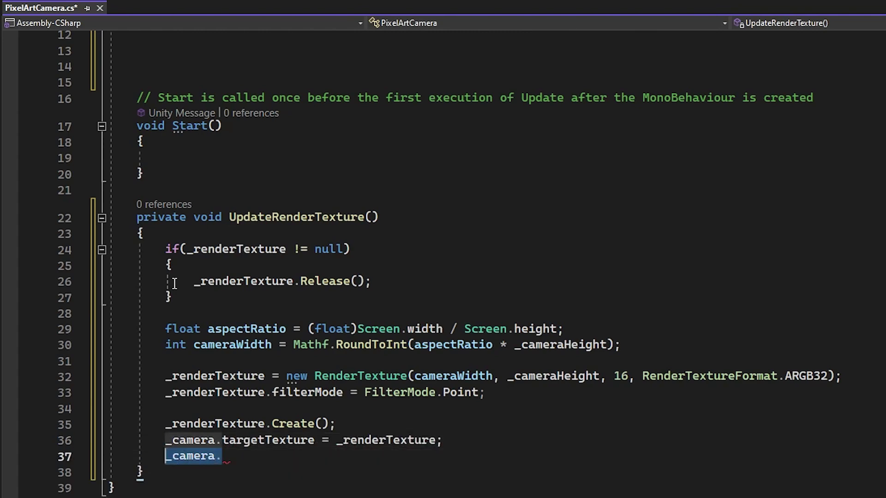
text(rawImage.texture =)
key(Tab)
key(ctrl+s)
Call UpdateRenderTexture() from Start and save the script
scroll(225, 208, up, 1)
click(225, 206)
text(UpdateRenderTexture();)
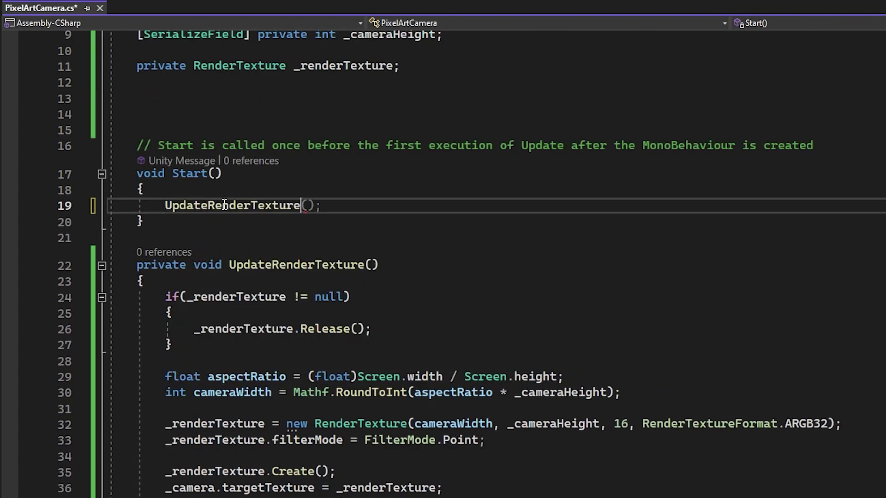
key(ctrl+s)
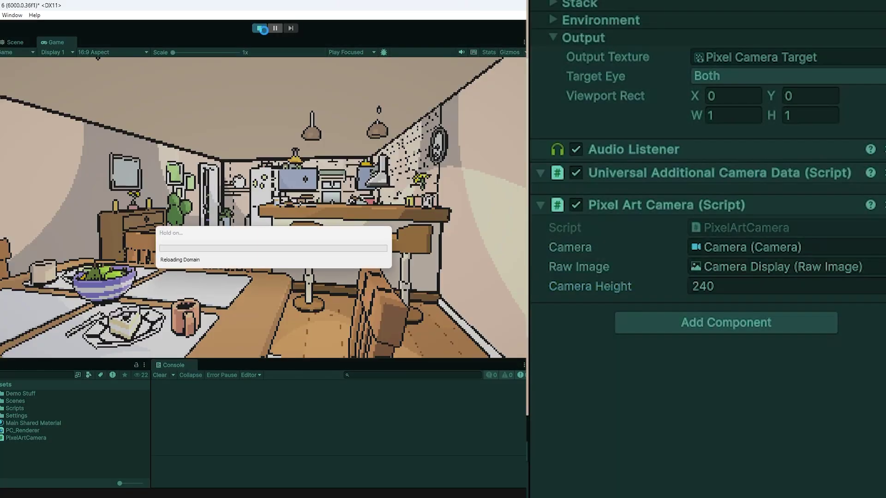
Preview Camera Height 320 in Play mode, then change it to 180 and play again
click(731, 285)
text(320)
click(259, 28)
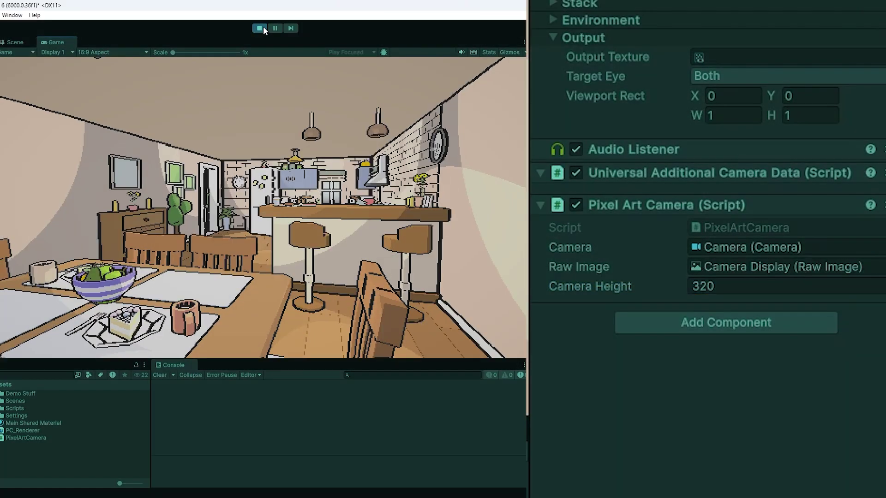
click(259, 27)
click(732, 285)
text(180)
key(Return)
key(ctrl+p)
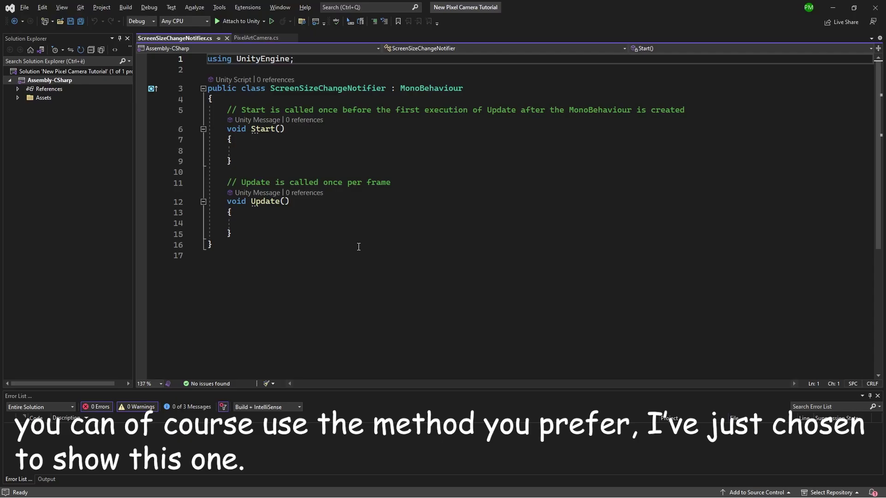
double_click(434, 88)
Make ScreenSizeChangeNotifier derive from UIBehaviour and delete its Start and Update methods
text(UIBe)
key(Tab)
key(Down)
key(Down)
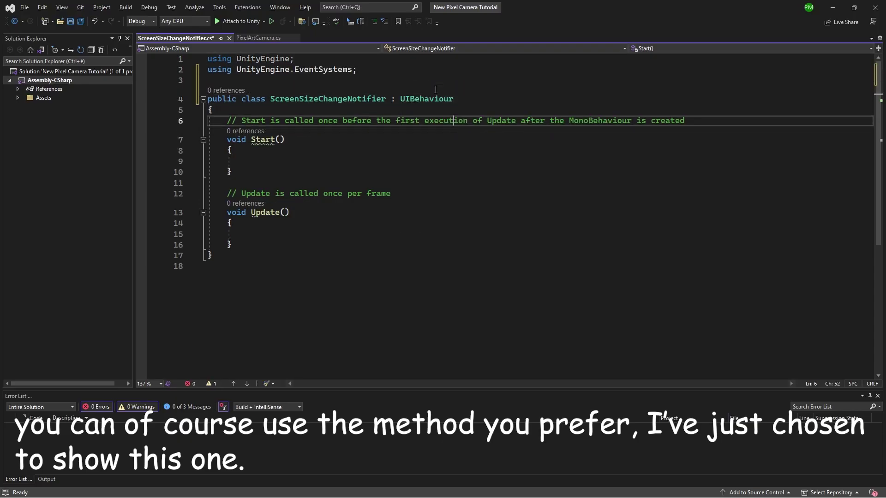
key(shift+Down)
key(shift+Down)
key(shift+Down)
key(shift+Down)
key(shift+Down)
key(shift+Down)
key(shift+Down)
key(shift+Down)
key(shift+Down)
key(Delete)
Add a serialized notifyScreenSizeChange UnityEvent and invoke it in an OnRectTransformDimensionsChange override
text([SerializeField])
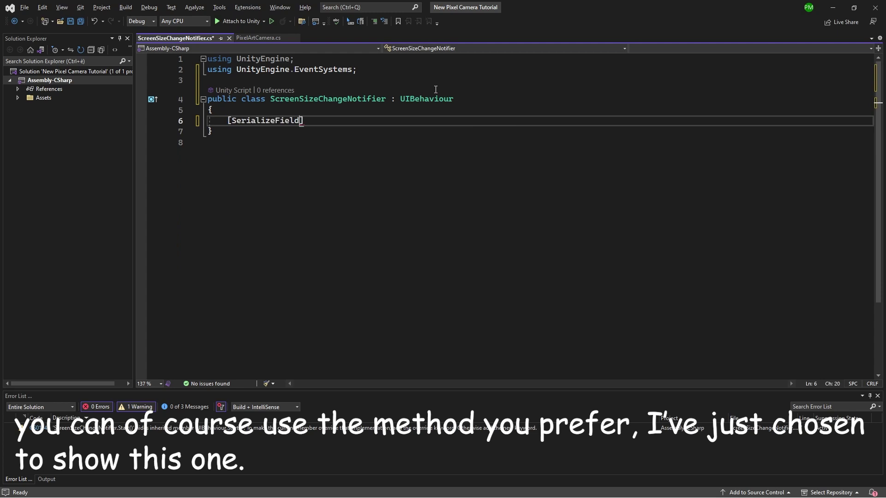
text( private UnityEvent notify)
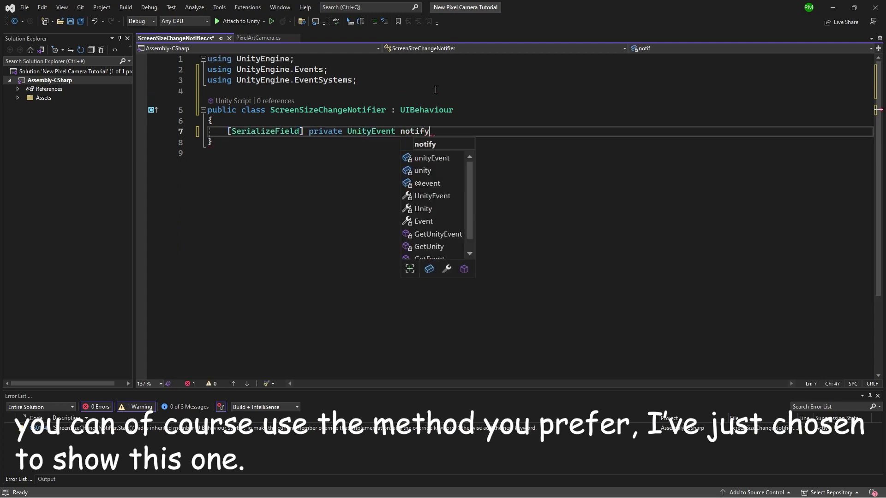
text(ScreenSizeChange;)
key(Return)
key(Return)
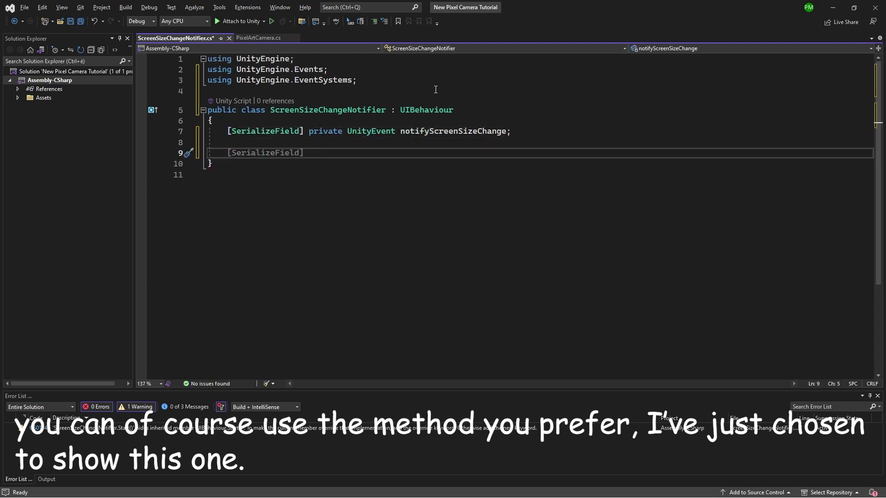
text(override OnRe)
key(Tab)
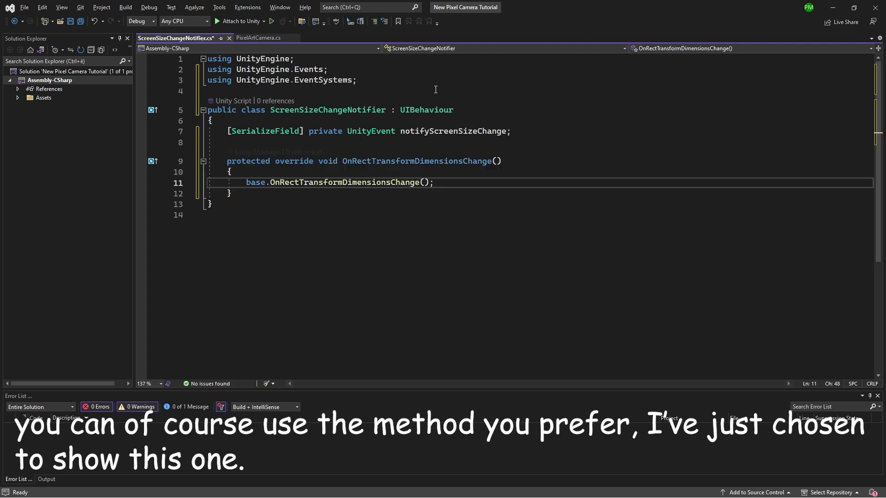
key(shift+Home)
text(notifyScreenSizeChange.Invoke();)
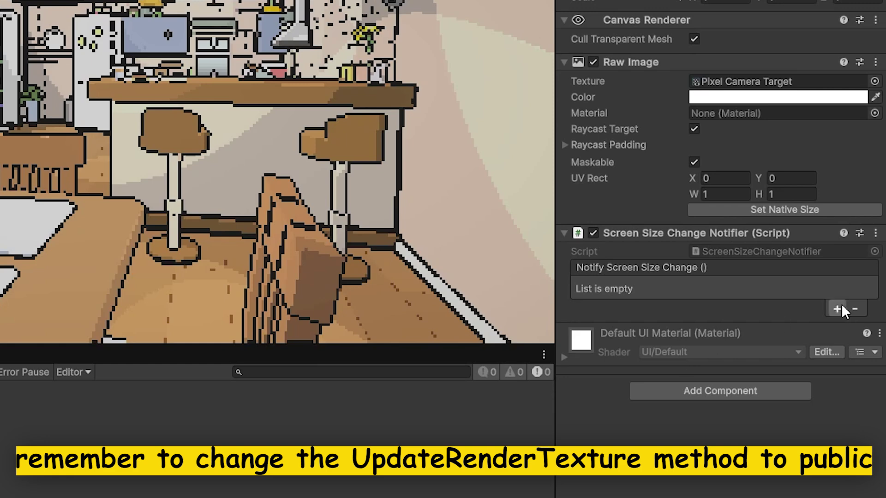
Hook Notify Screen Size Change to Camera's PixelArtCamera.UpdateRenderTexture() and test by resizing the Game window
click(836, 308)
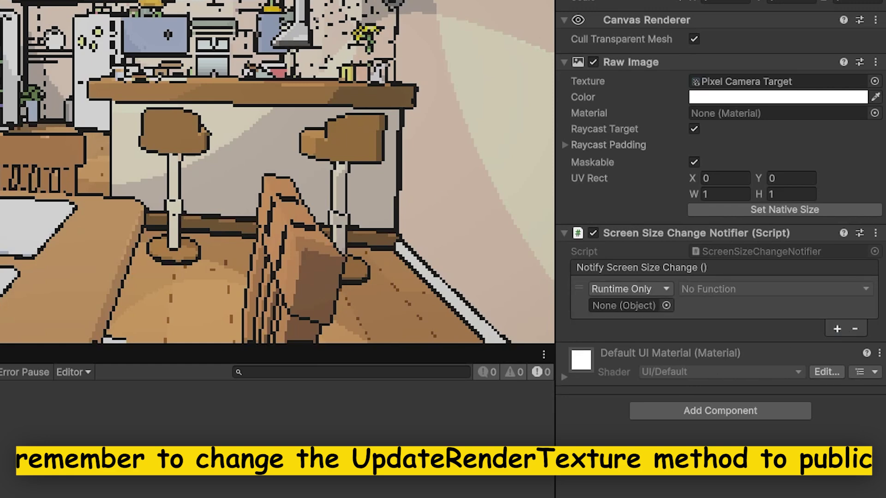
drag(572, 323, 621, 305)
click(697, 290)
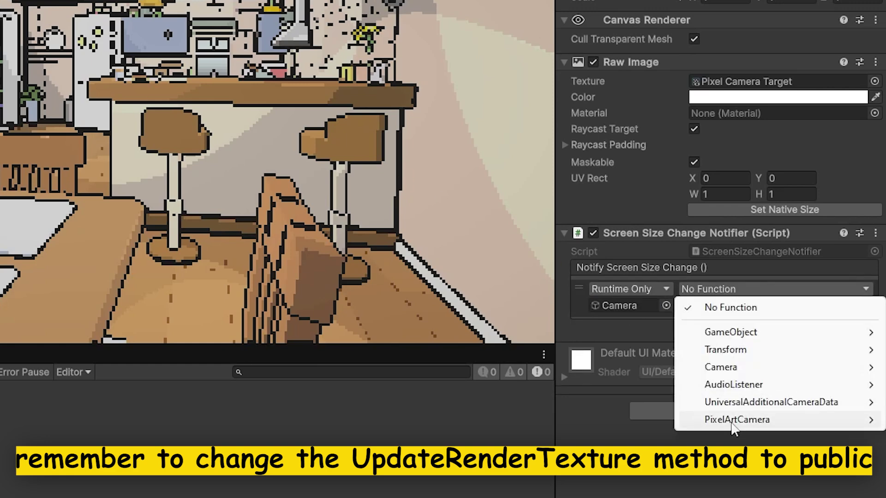
mouse_move(731, 421)
click(605, 420)
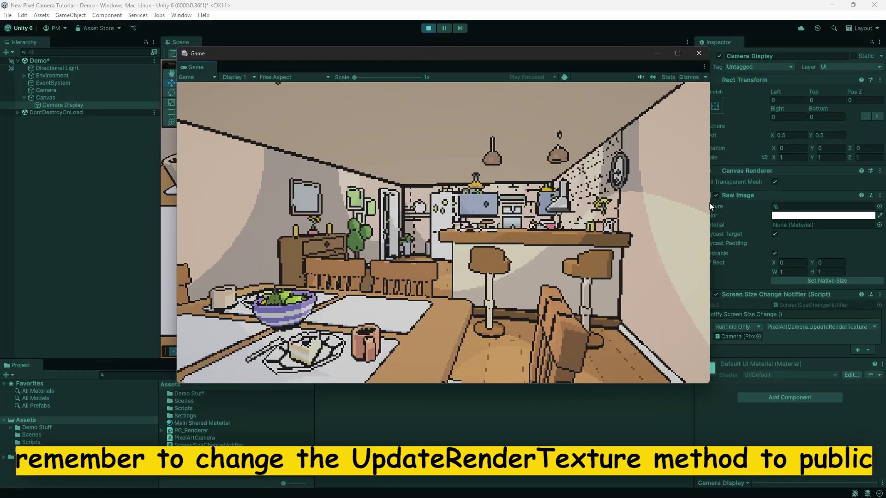
drag(711, 203, 819, 210)
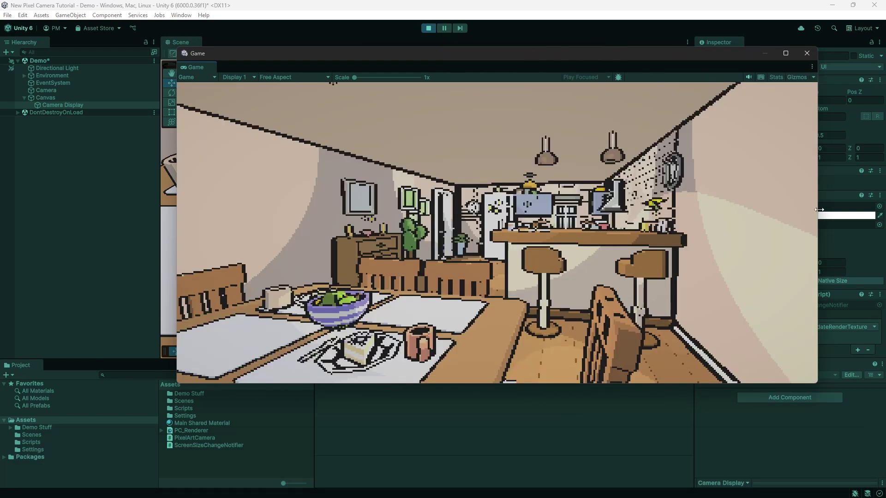
drag(813, 384, 587, 415)
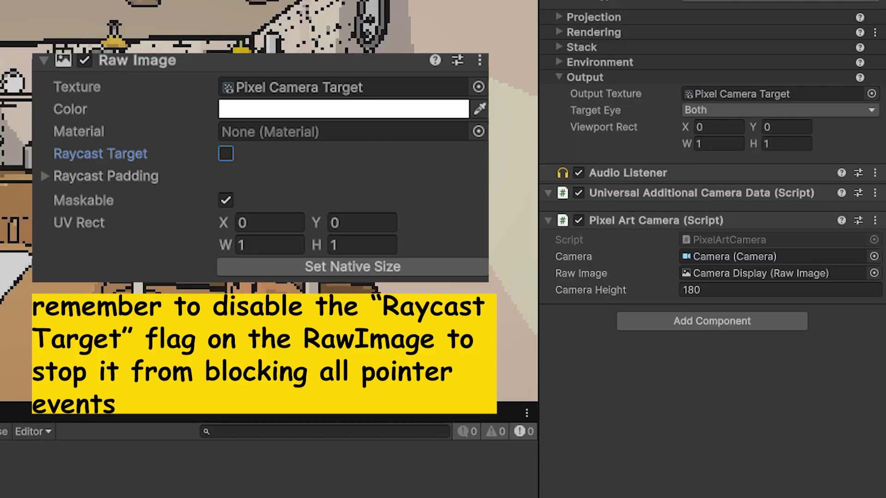
Add the RenderTexture Physics Raycaster script to the camera as a component
drag(526, 342, 622, 342)
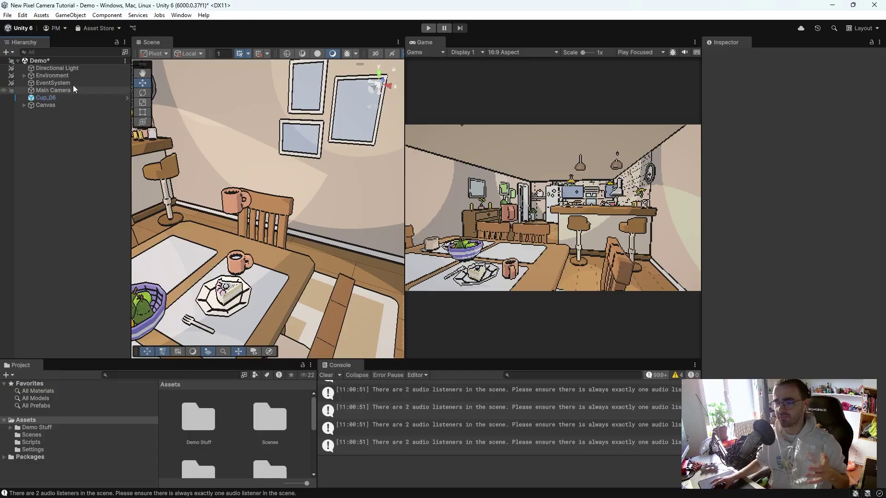
Select the cup in the scene, check Main Camera, then reselect Cup_06 in the Hierarchy
click(245, 210)
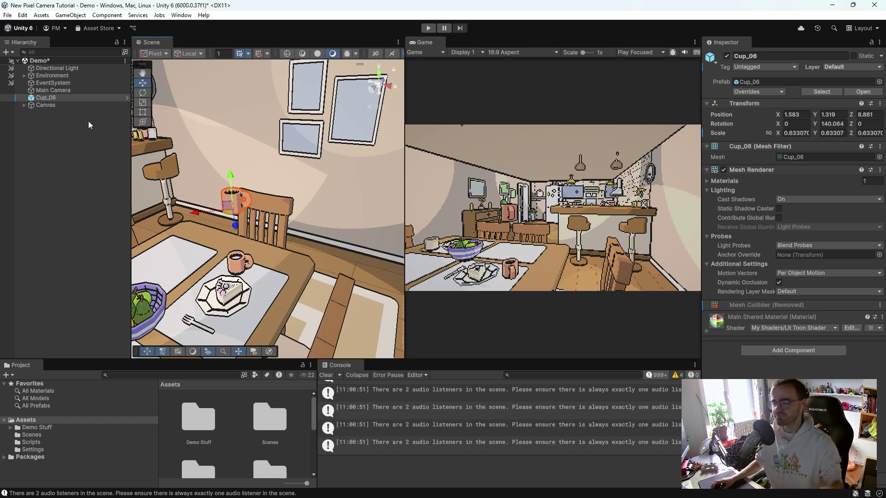
click(72, 91)
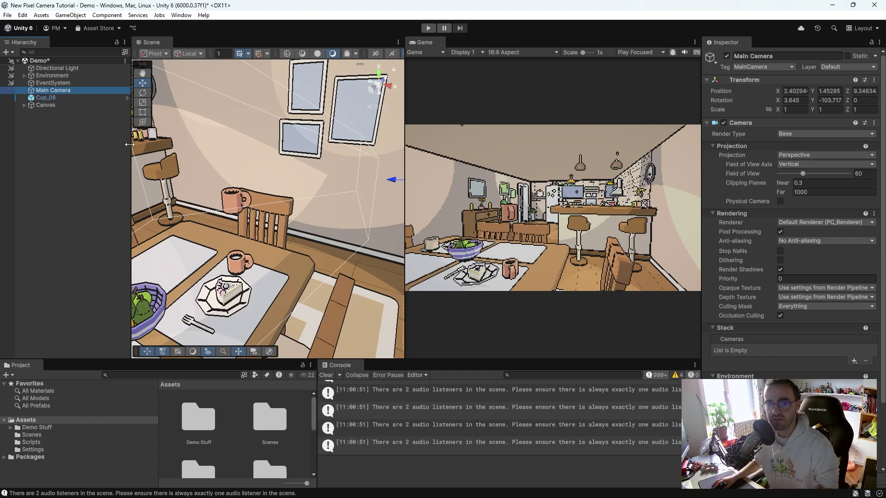
click(92, 97)
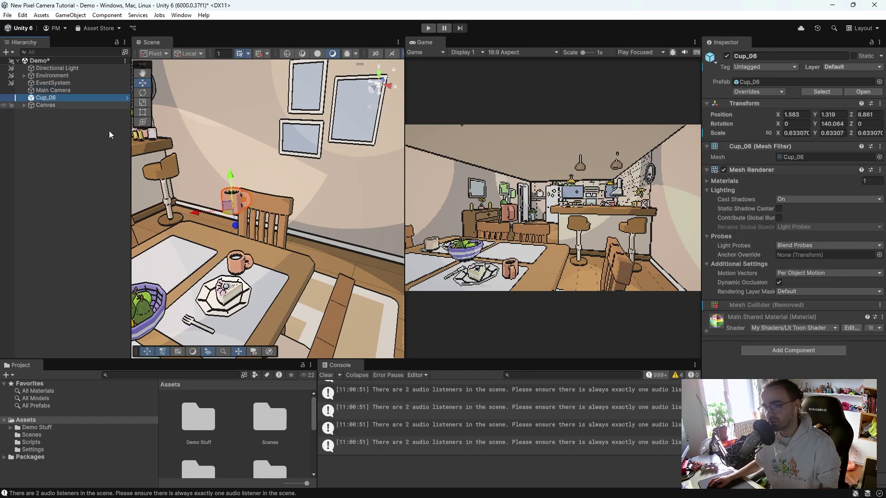
Name user layer 6 'First Person Items' and assign Cup_06 to that layer
click(836, 67)
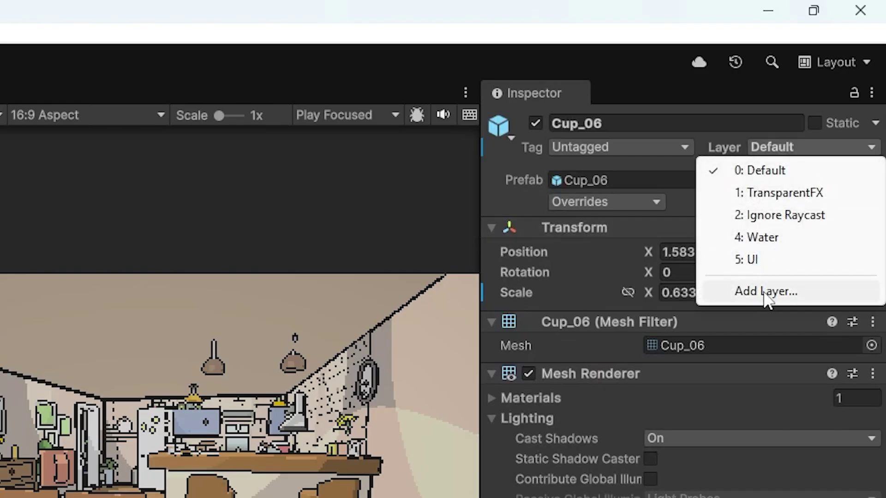
click(829, 131)
click(688, 370)
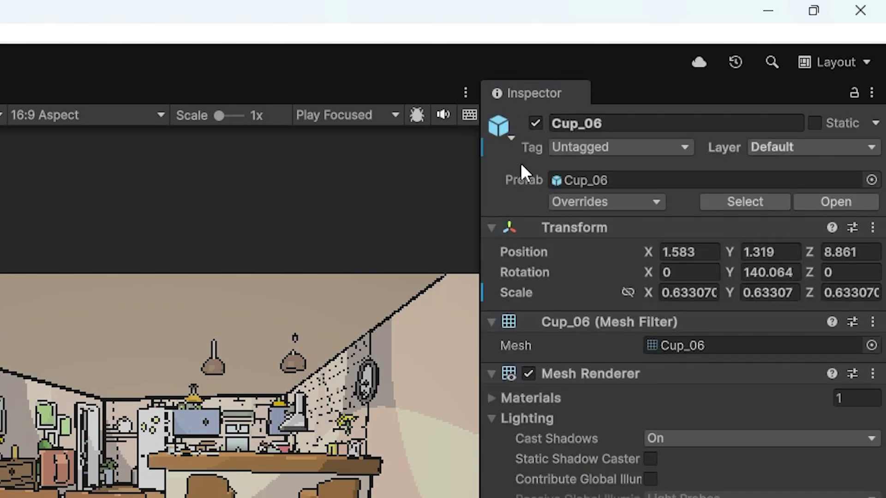
click(809, 147)
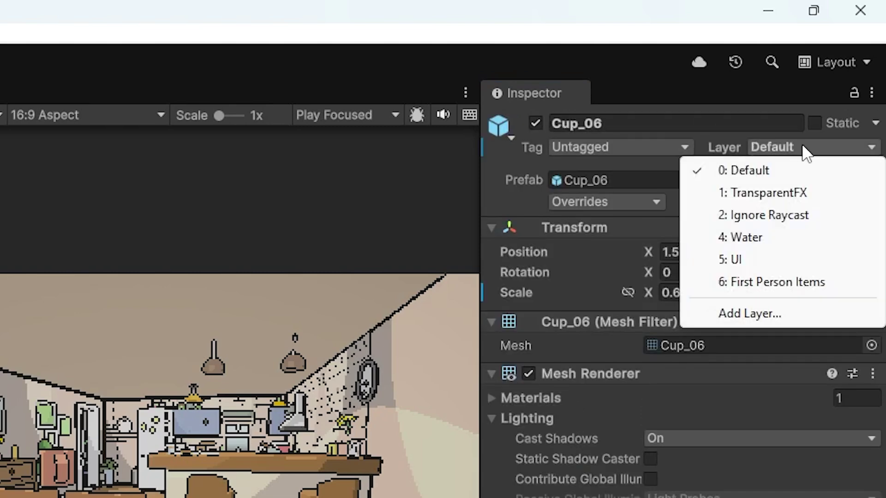
click(775, 283)
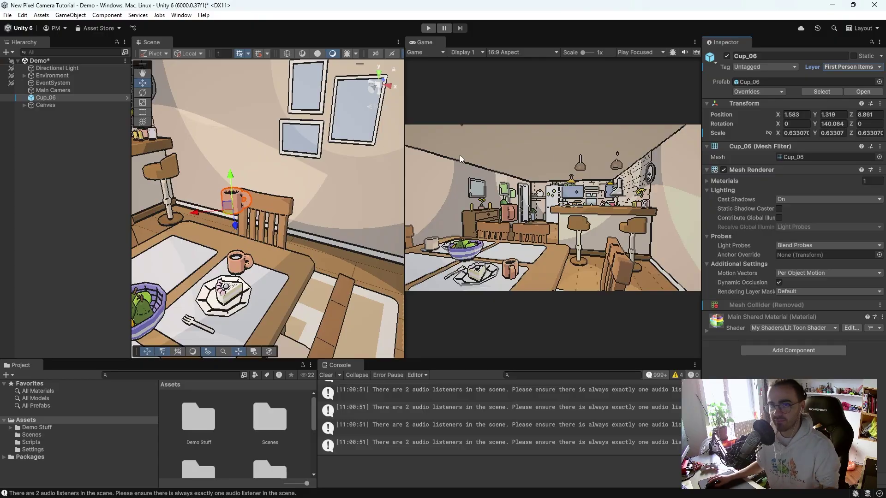
click(56, 98)
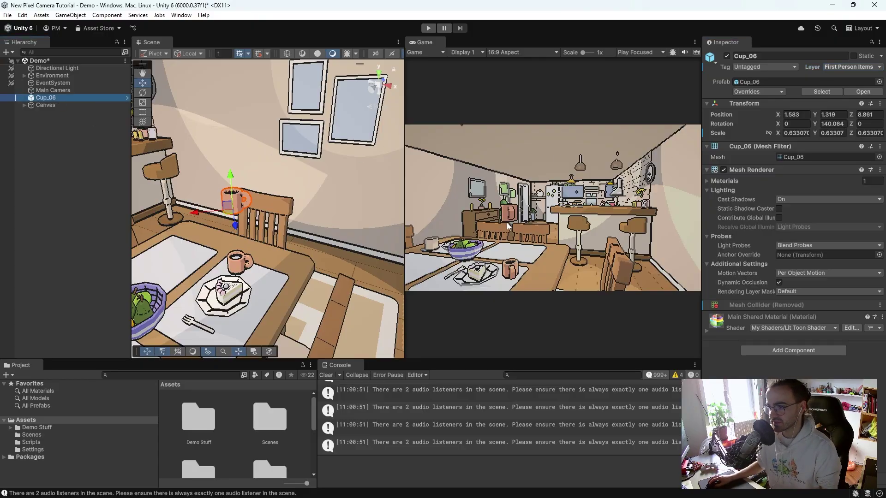
Slide Cup_06 along X to just in front of Main Camera (X 1.985, Y 1.192, Z 9.463)
drag(199, 216, 315, 198)
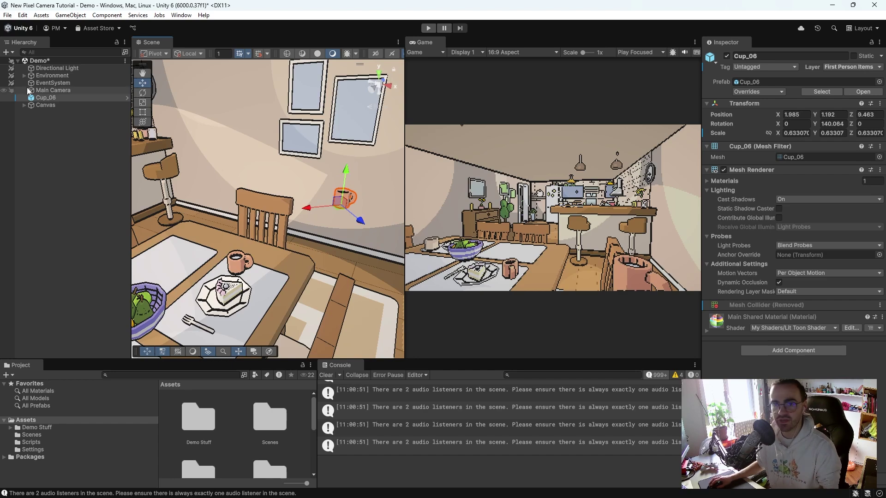
click(53, 90)
key(f)
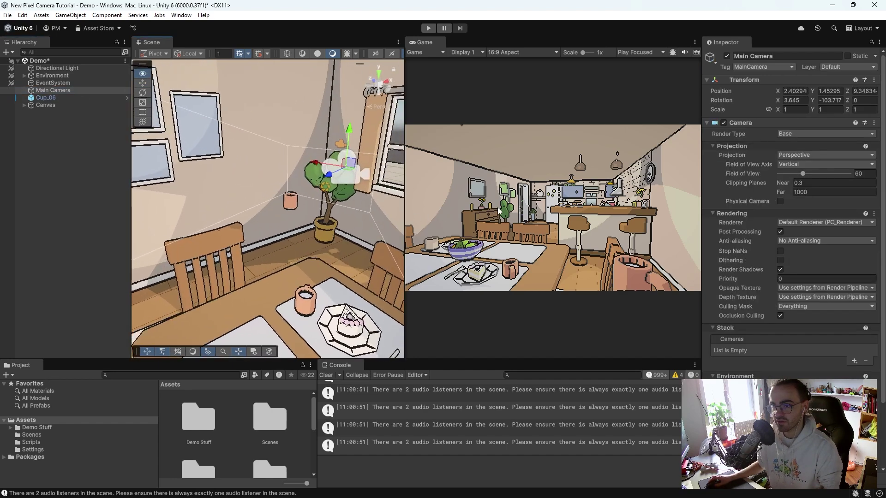
right_drag(369, 207, 349, 206)
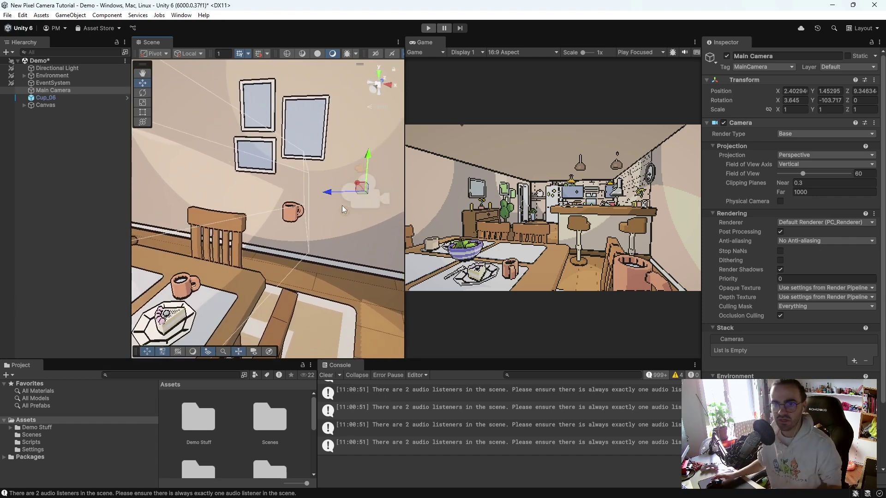
right_click(101, 90)
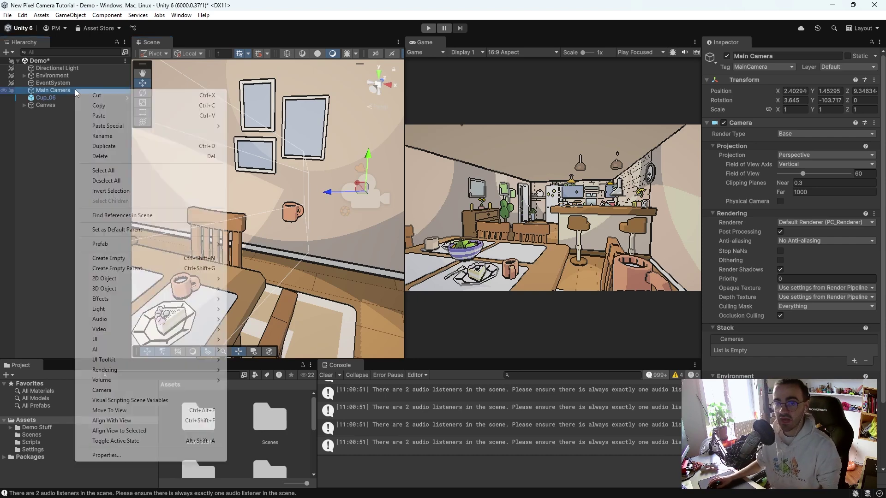
Add a child camera 'First Person Items Camera' under Main Camera, culling only the First Person Items layer
click(203, 393)
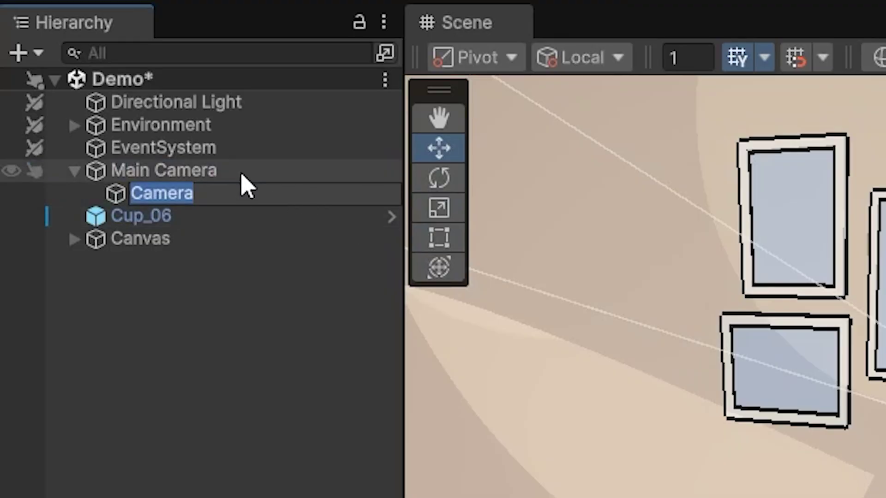
text(Firs)
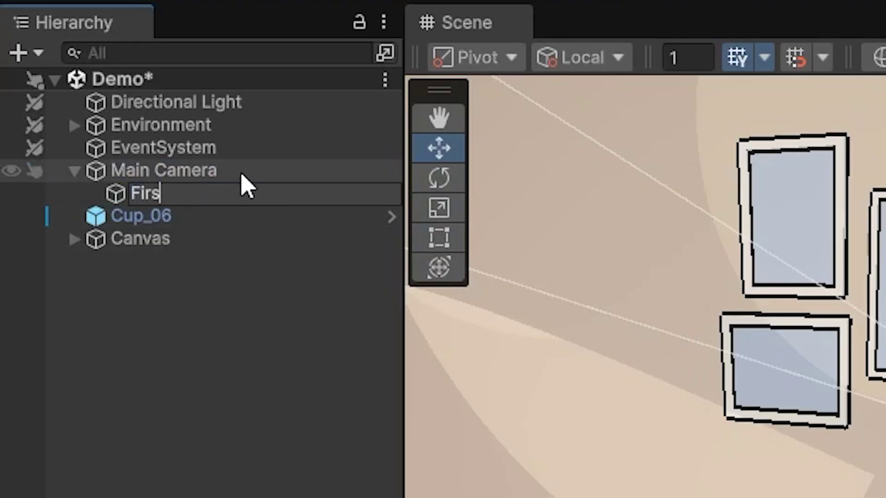
text(t Person Items Camera)
key(Return)
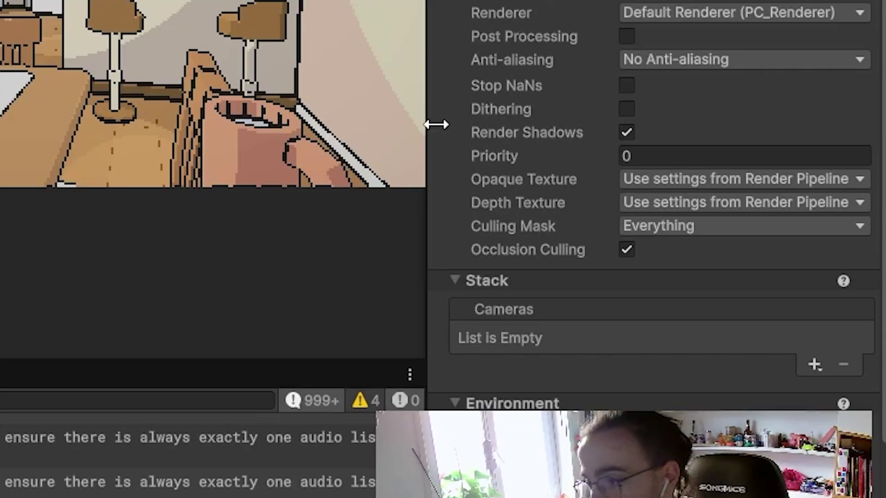
click(681, 226)
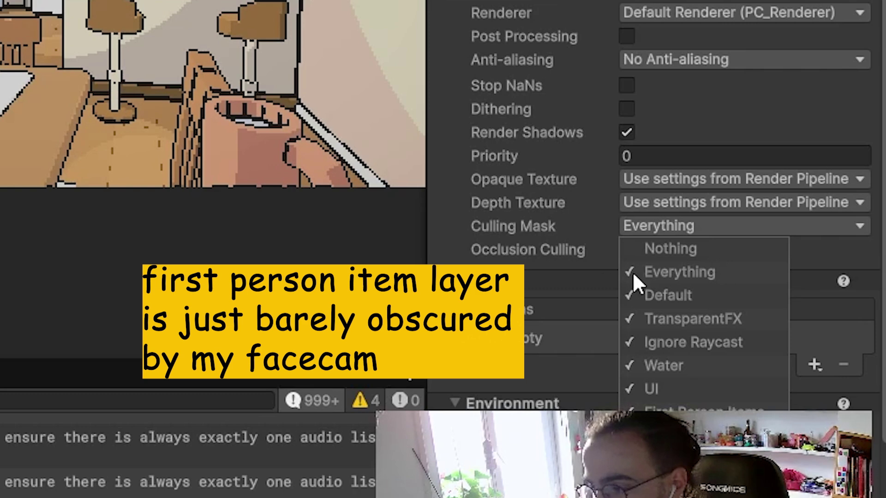
click(678, 248)
click(703, 409)
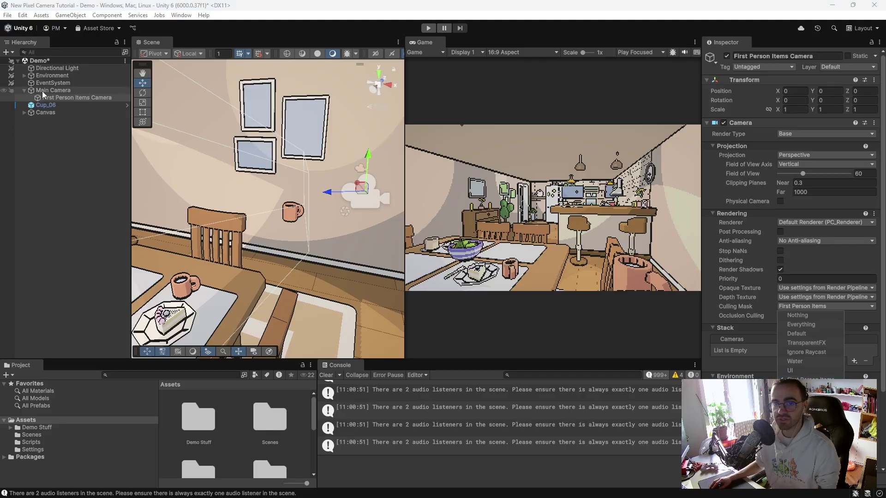
click(53, 98)
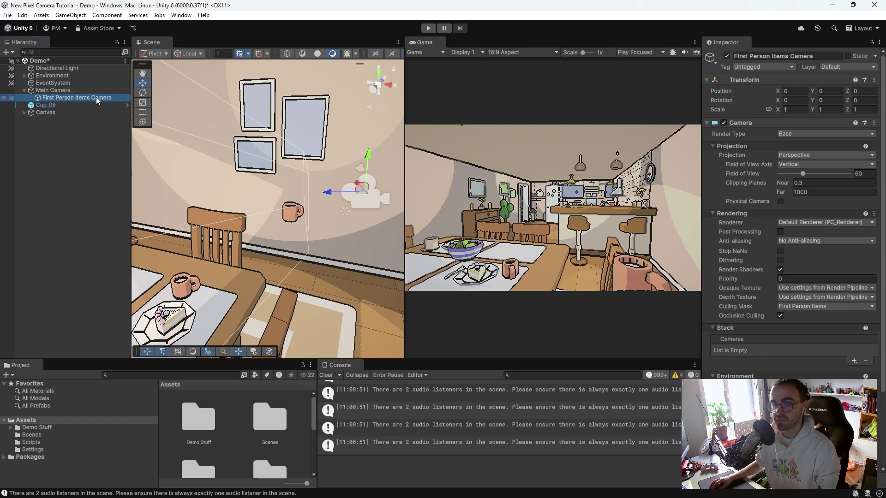
Widen the Scene view and enable Post Processing on the First Person Items Camera
drag(405, 207, 520, 207)
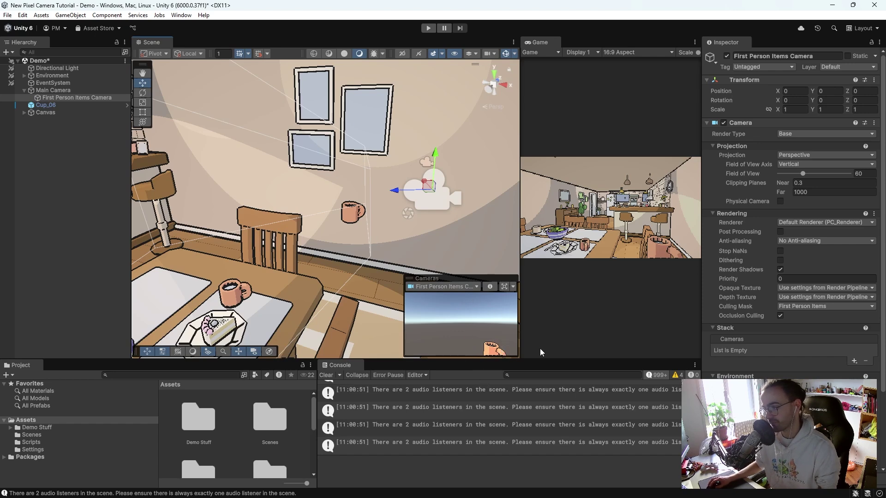
click(780, 232)
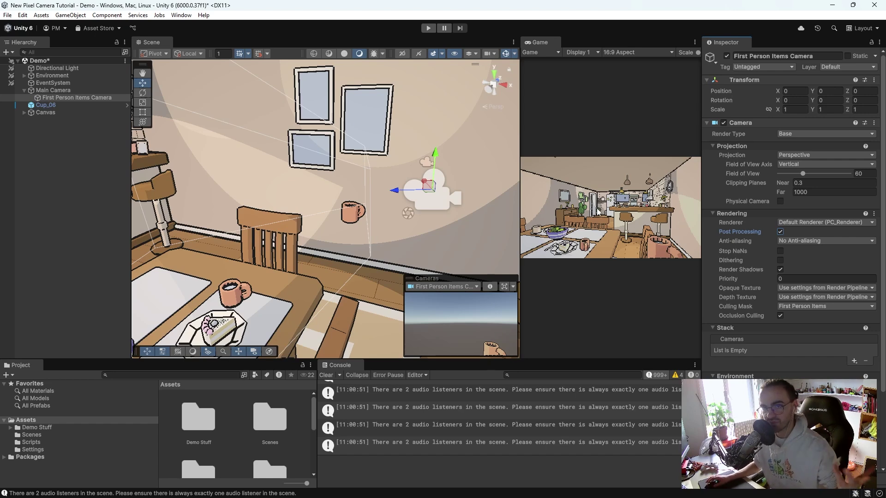
Drop the First Person Items layer from Main Camera's culling mask, then preview the First Person Items Camera
click(68, 91)
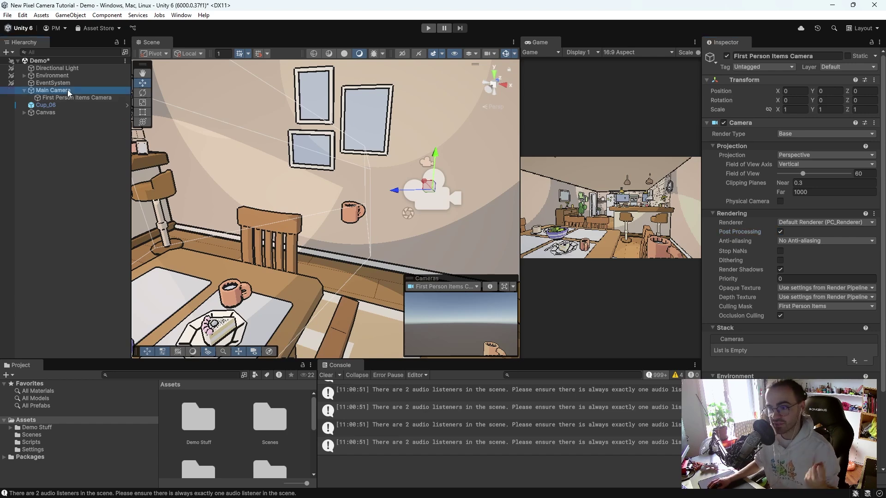
click(441, 287)
click(440, 308)
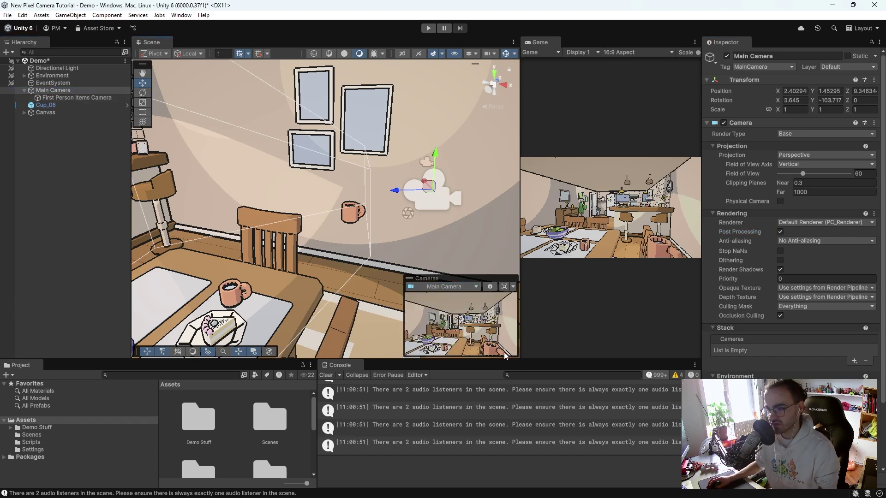
click(792, 307)
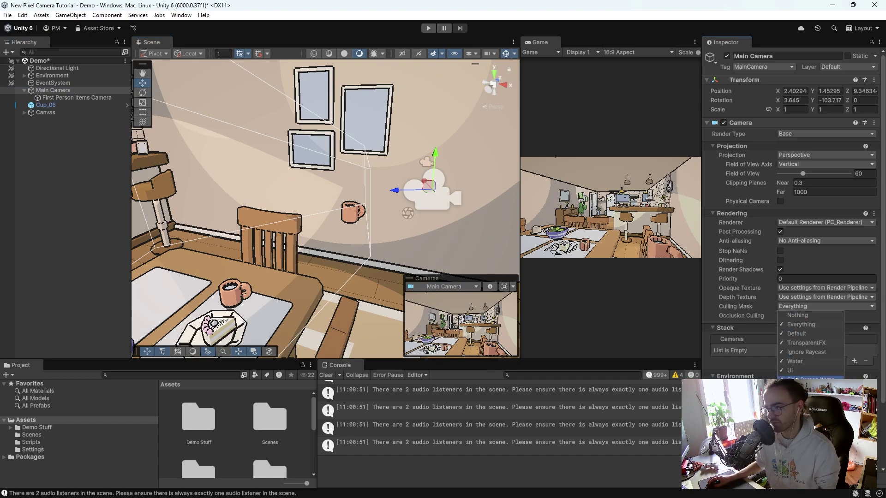
click(807, 379)
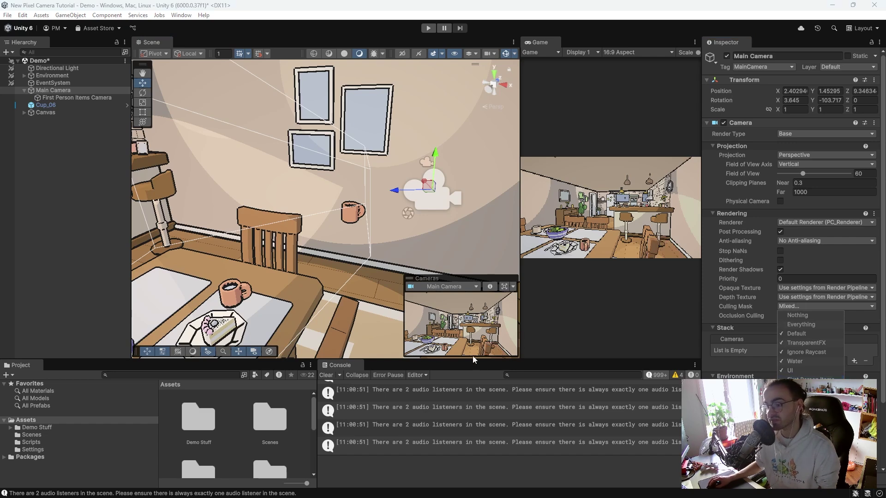
click(451, 287)
click(443, 242)
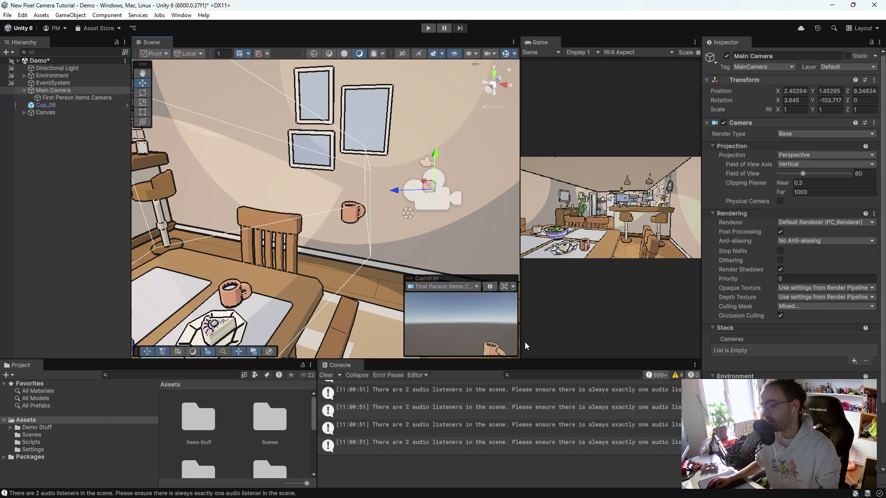
Set the First Person Items Camera's Render Type to Overlay
click(87, 98)
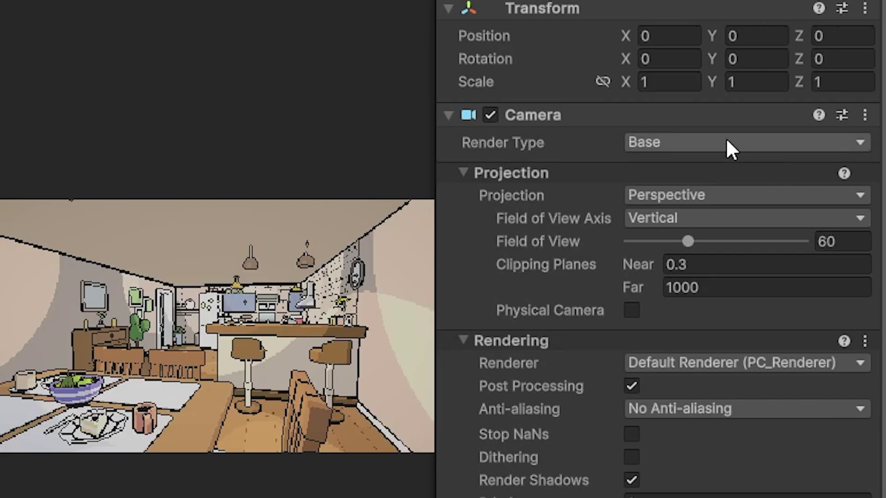
click(726, 140)
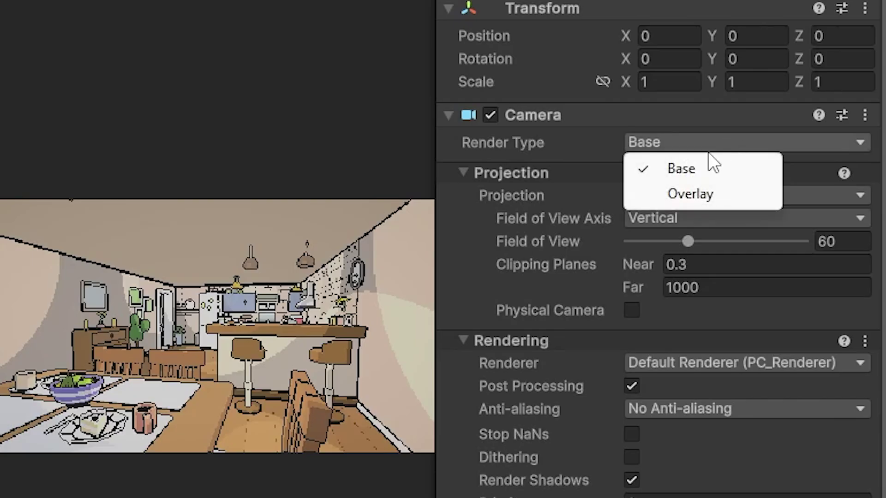
click(684, 194)
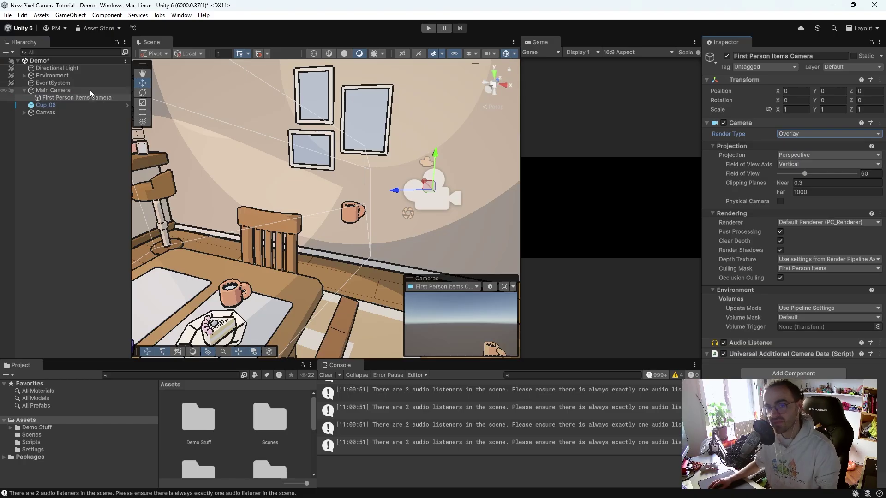
Add First Person Items Camera to Main Camera's stack and preview Main Camera's combined view
click(89, 90)
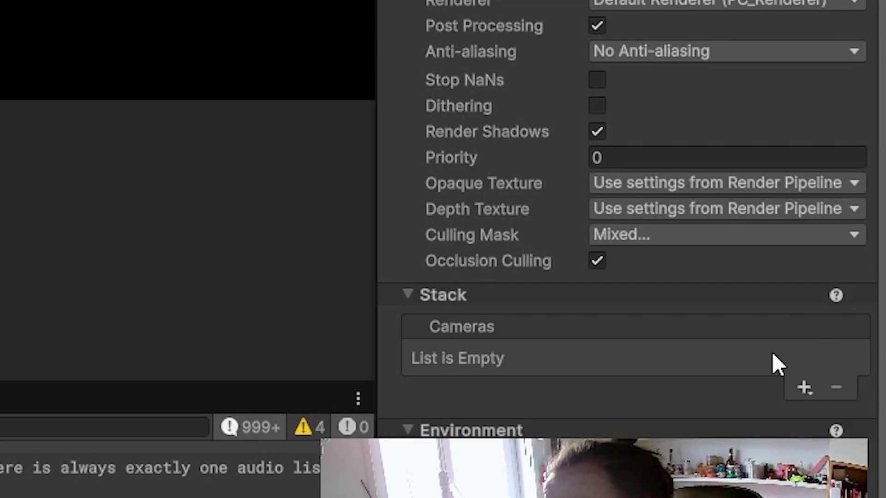
click(854, 360)
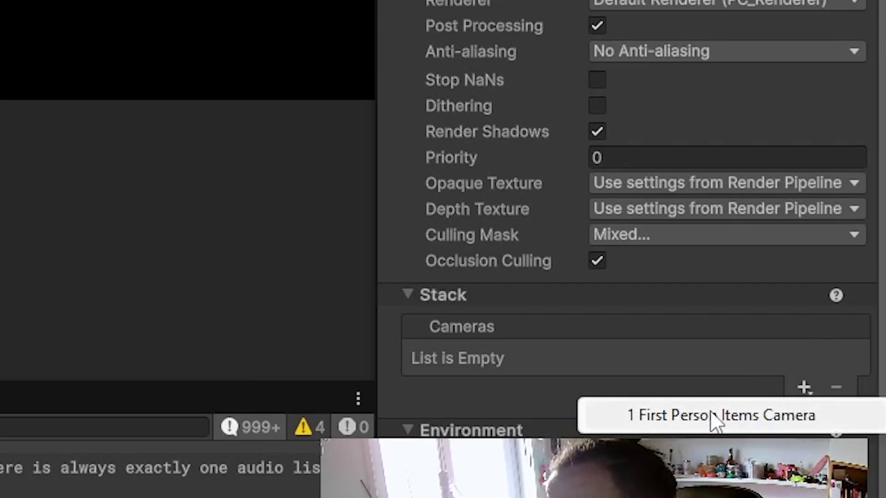
click(757, 416)
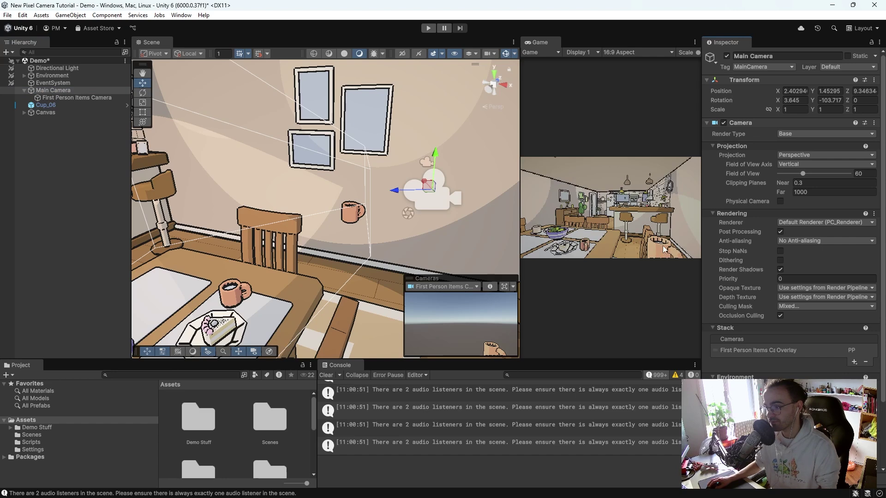
click(456, 286)
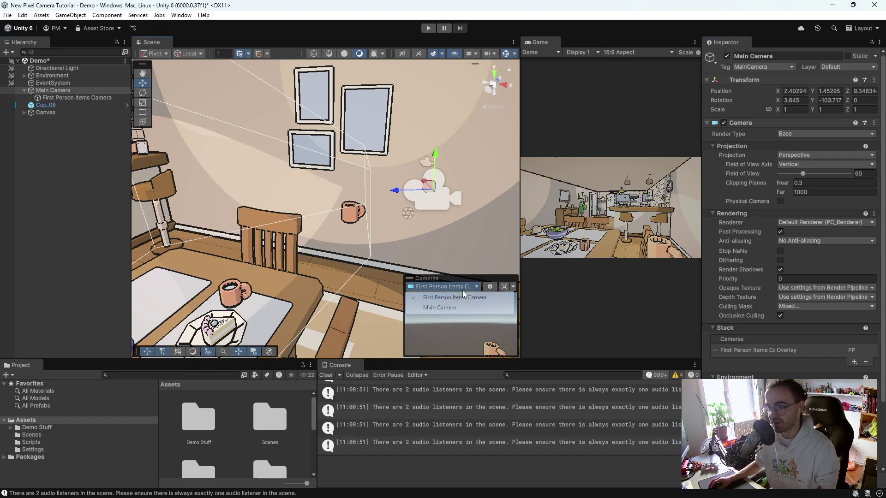
click(447, 309)
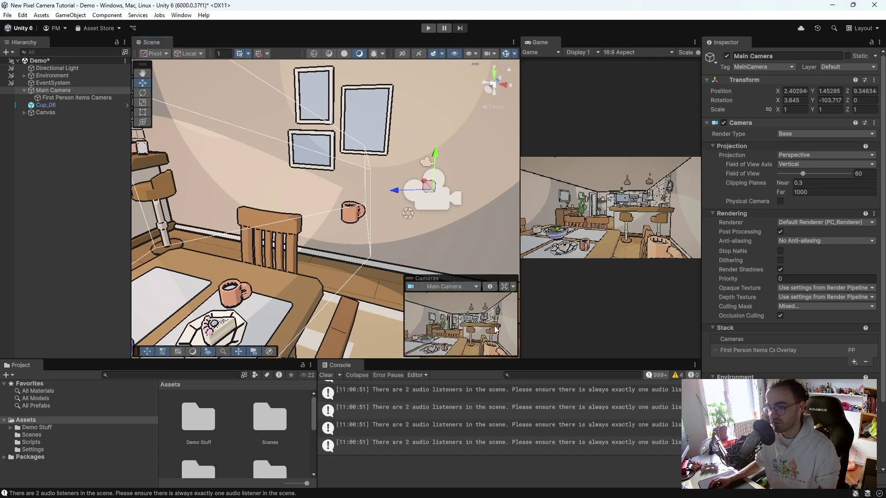
Parent Cup_06 to First Person Items Camera and move Main Camera to X 2.454, Y 1.7, Z 8.182
drag(520, 263, 342, 274)
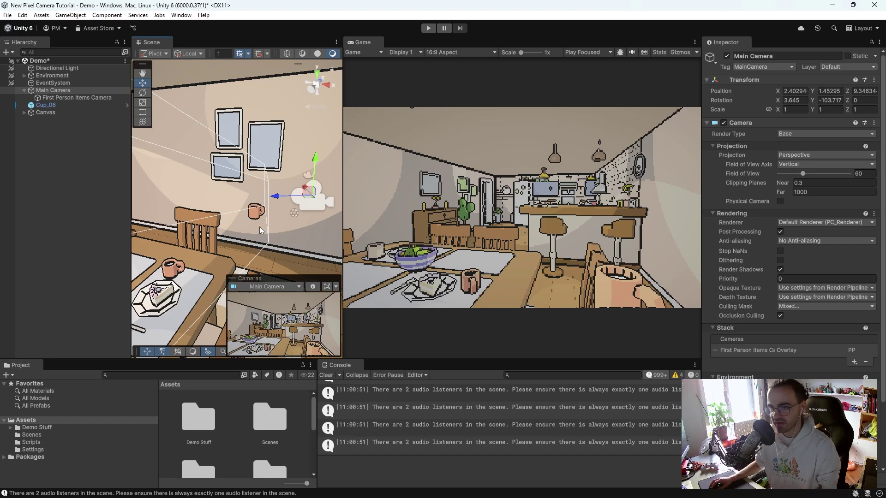
drag(60, 105, 67, 97)
double_click(68, 91)
key(e)
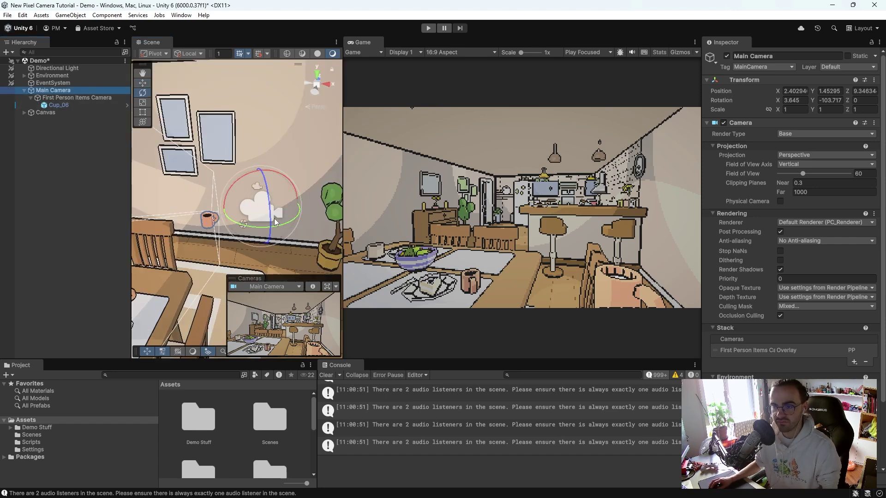
key(w)
drag(256, 211, 216, 83)
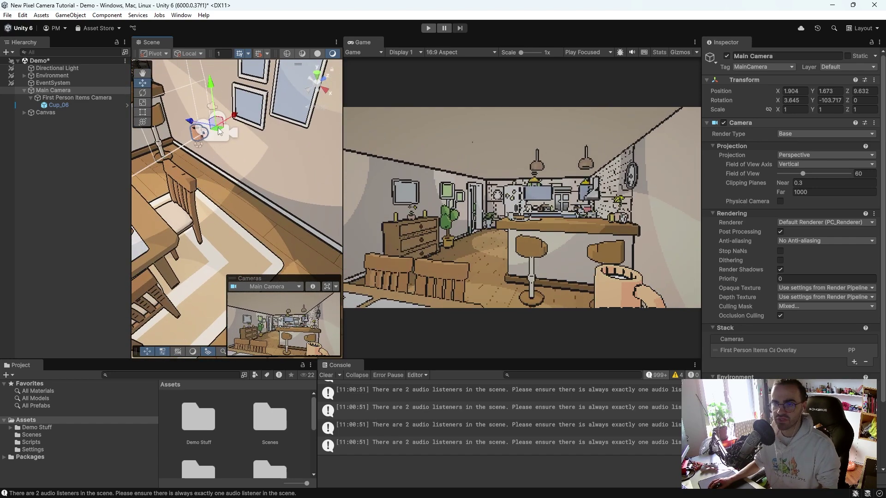
drag(217, 126, 257, 189)
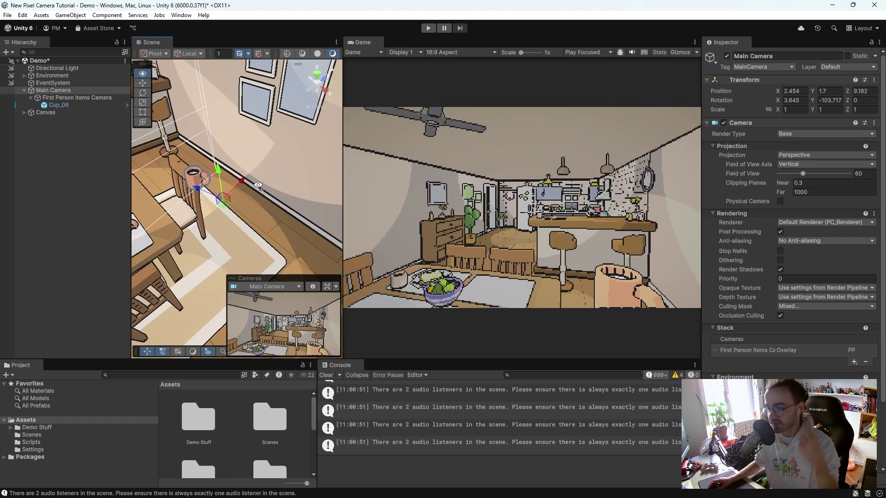
Reload the Demo scene from Assets/Scenes and dock the Game view beside the Scene tab
click(32, 434)
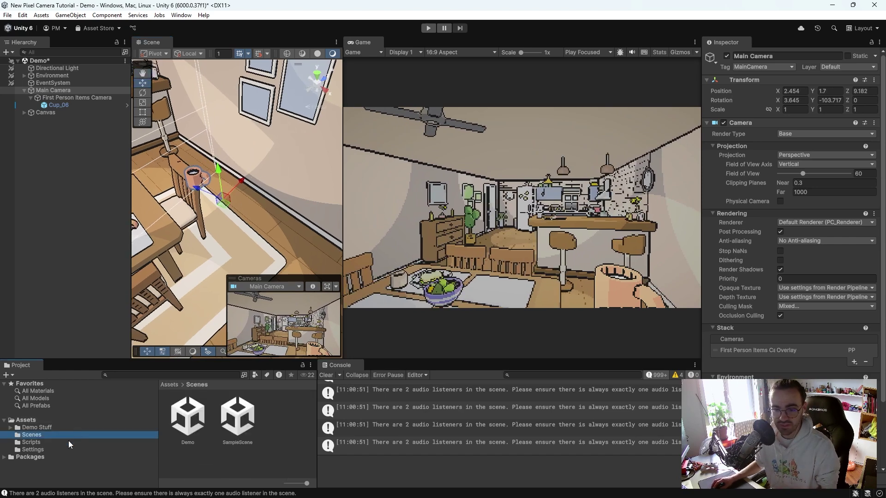
double_click(187, 417)
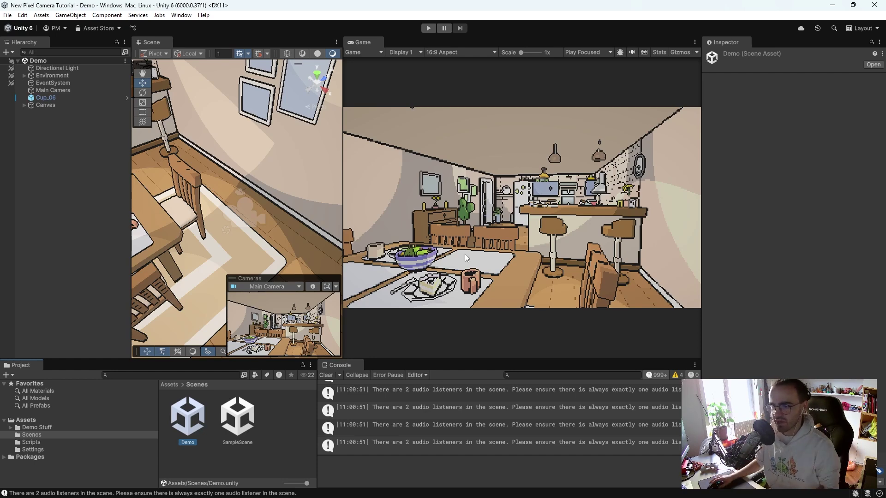
drag(343, 226, 430, 210)
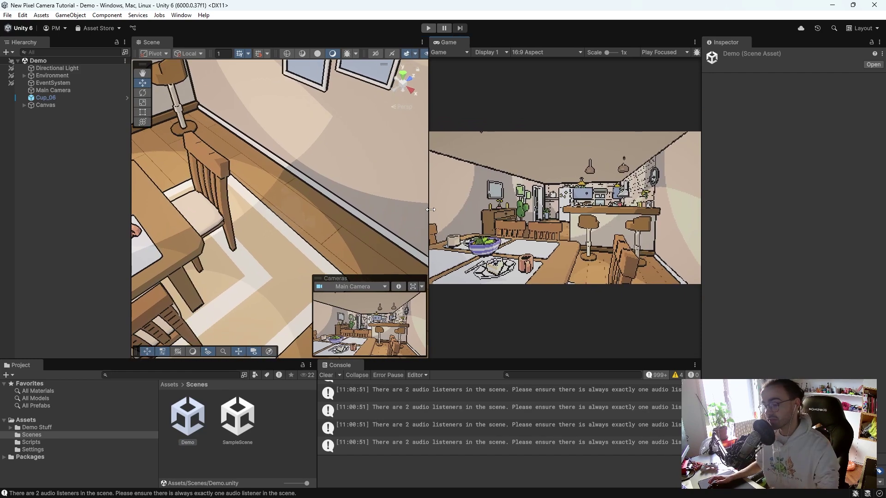
right_drag(348, 165, 580, 273)
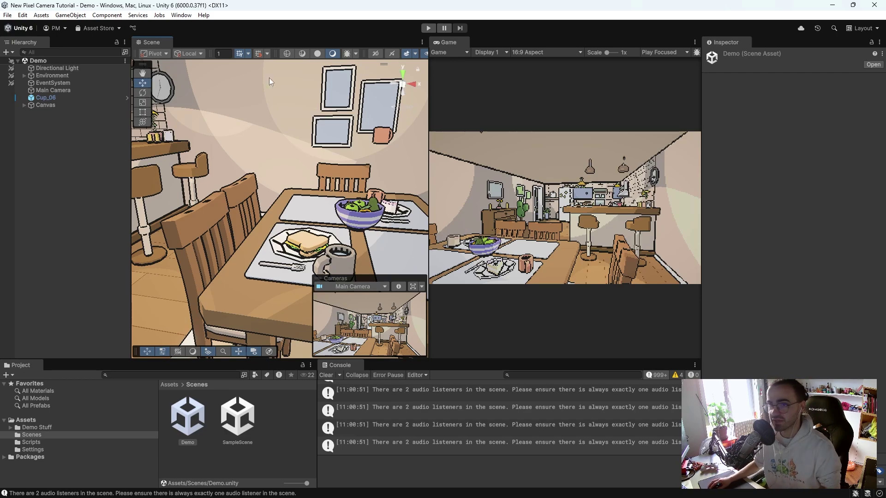
drag(445, 42, 340, 210)
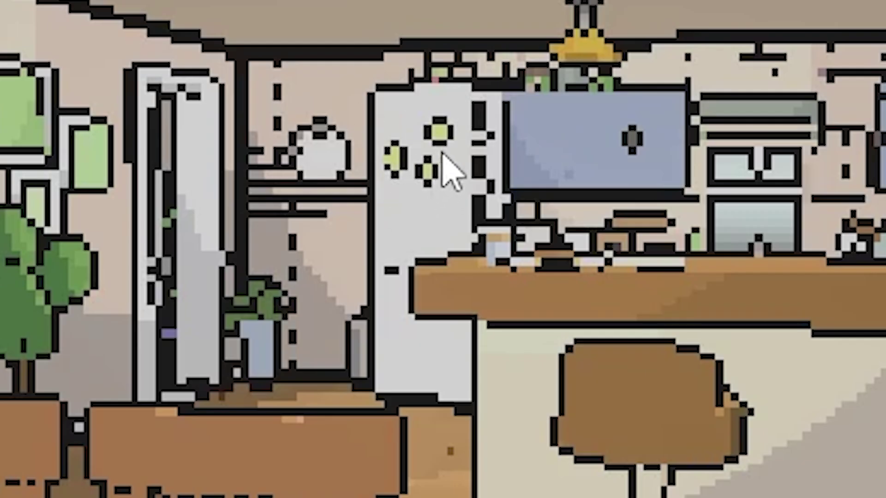
click(152, 43)
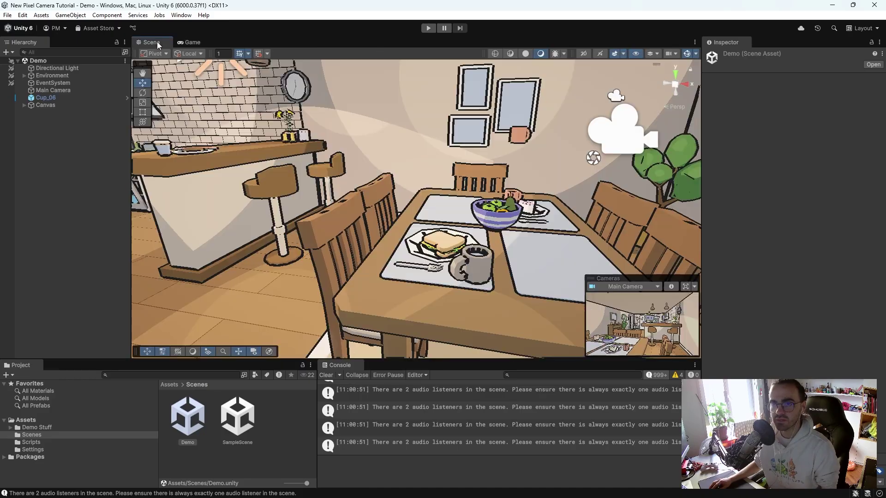
right_drag(300, 162, 383, 139)
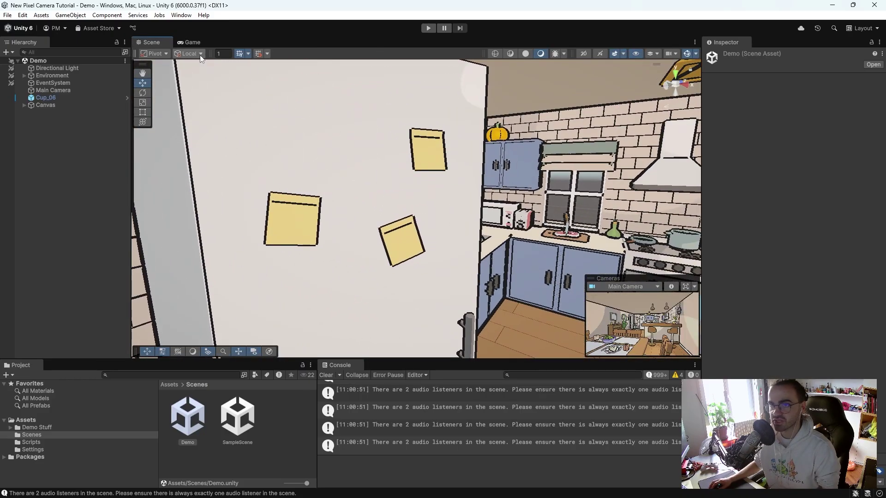
click(190, 42)
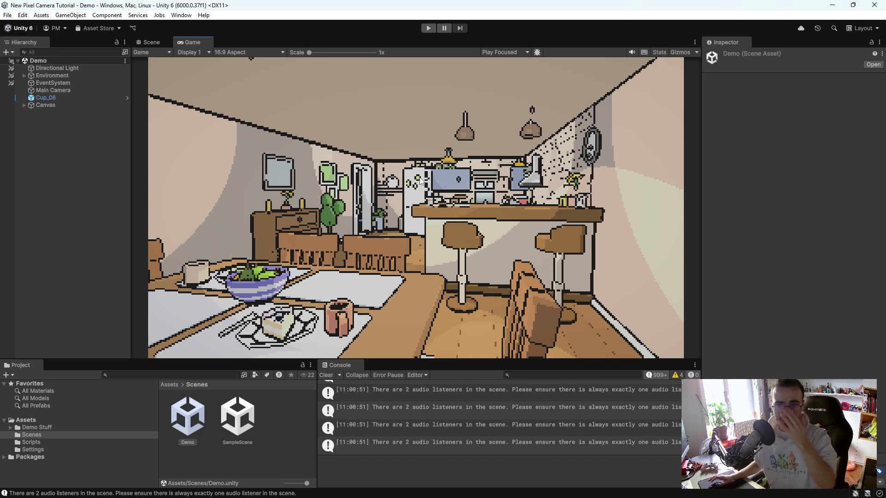
Switch Main Camera to Orthographic projection and drag its Size down to 0.91
click(70, 92)
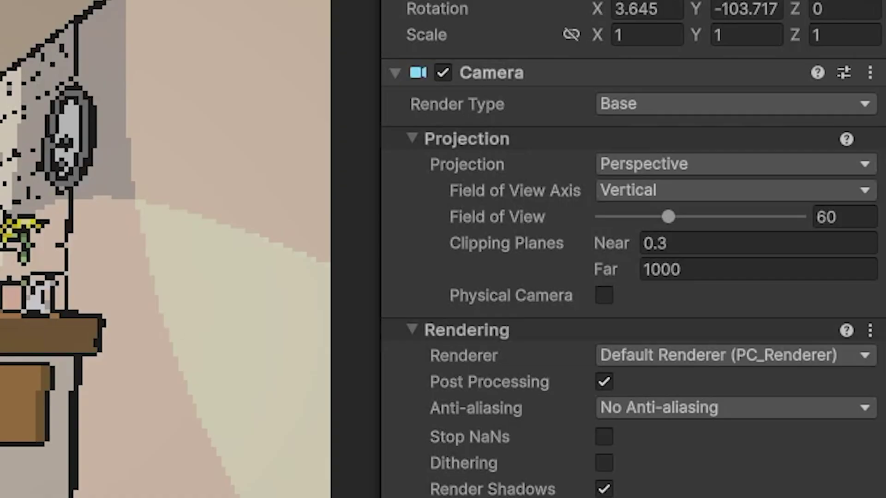
click(665, 164)
click(646, 223)
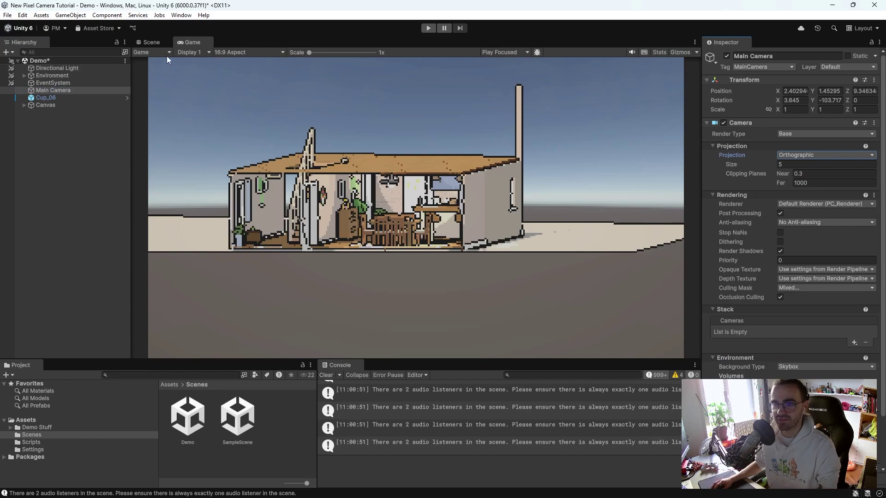
click(152, 42)
right_drag(415, 208, 355, 72)
click(193, 42)
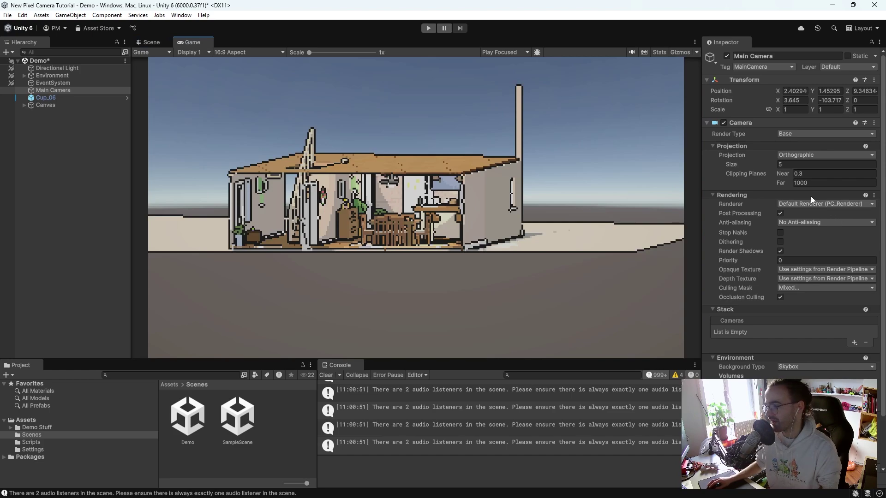
drag(769, 162, 707, 165)
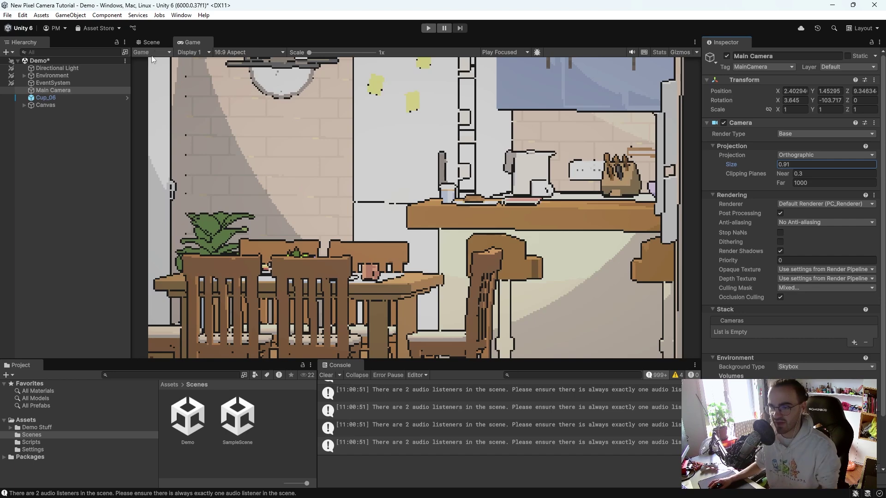
Place Main Camera at X 2.45, Y 1.49 with orthographic size 1.45 and Far clip 200
click(67, 89)
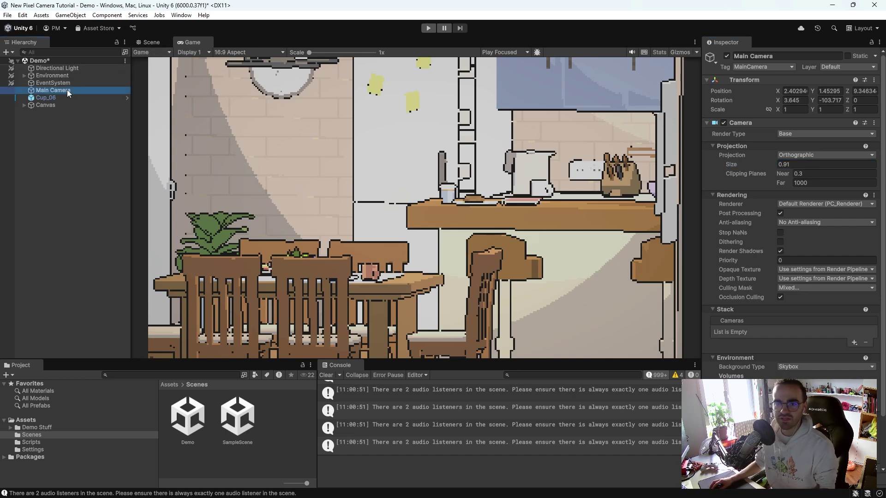
drag(813, 95, 771, 87)
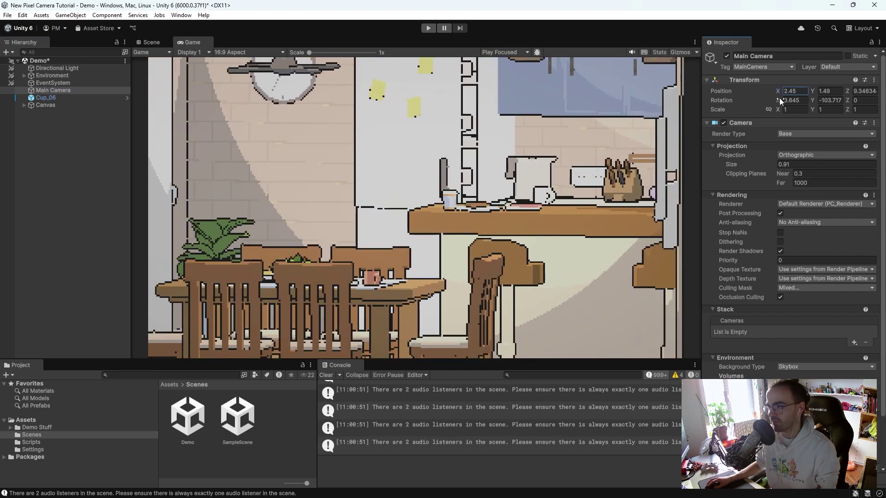
drag(747, 165, 793, 179)
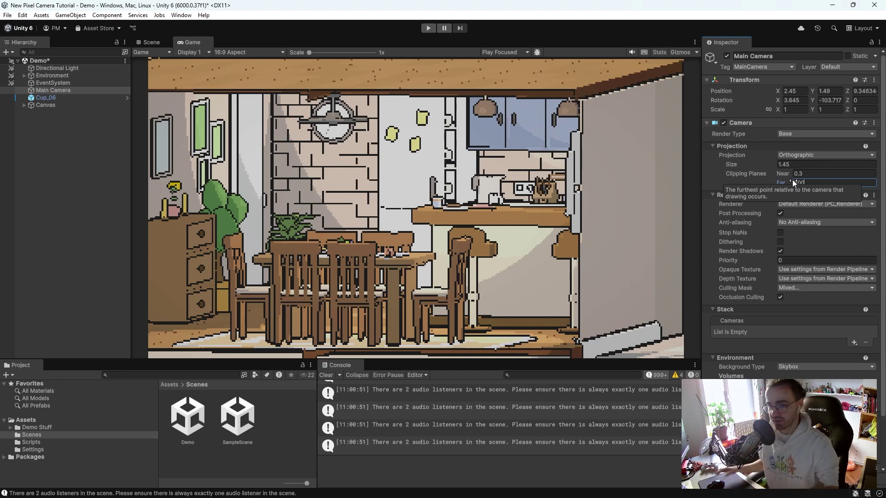
text(200)
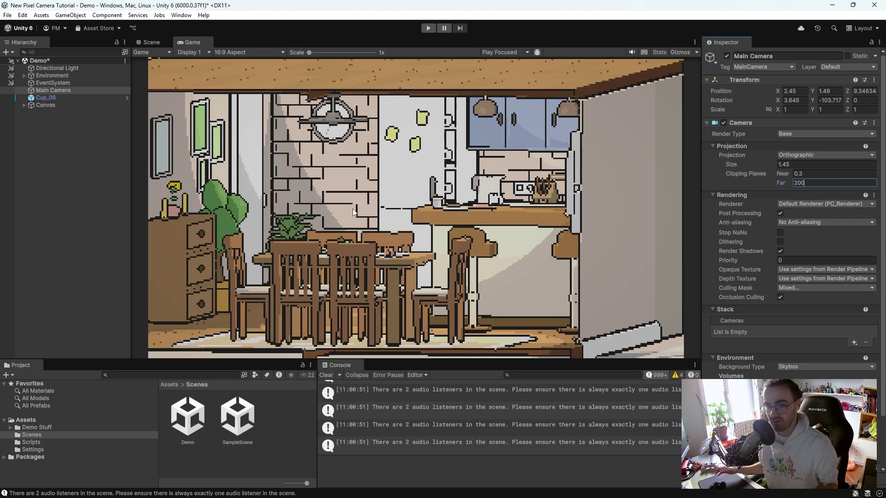